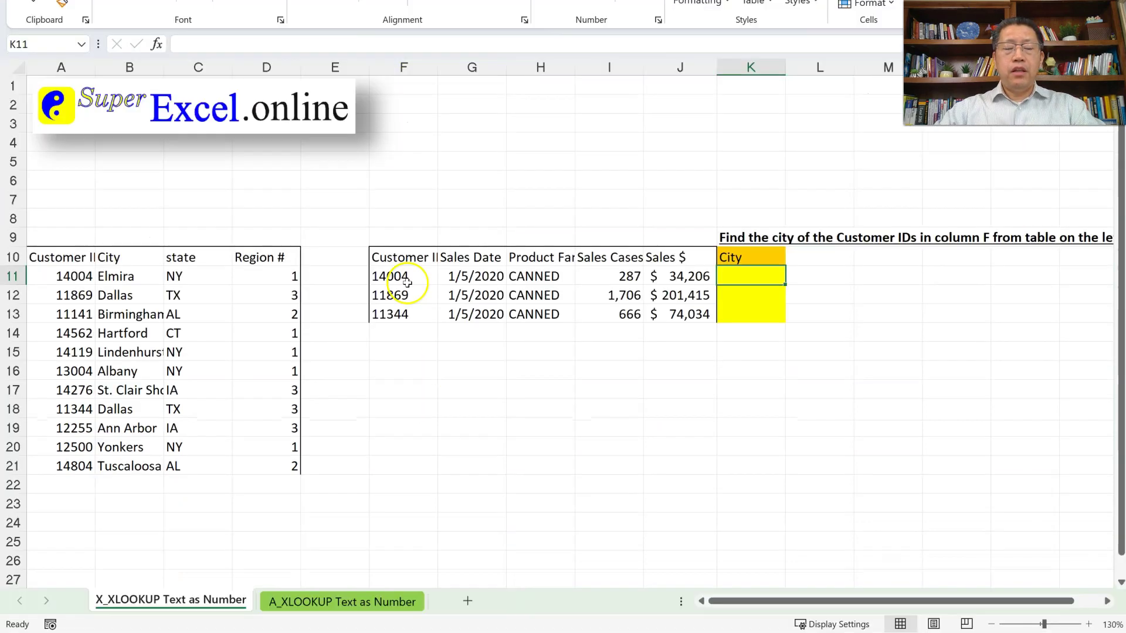
Examine the Customer IDs in F11:F13, the empty City cells in K11:K13, and the lookup table's ID and City columns.
left_click_drag(405, 315, 405, 317)
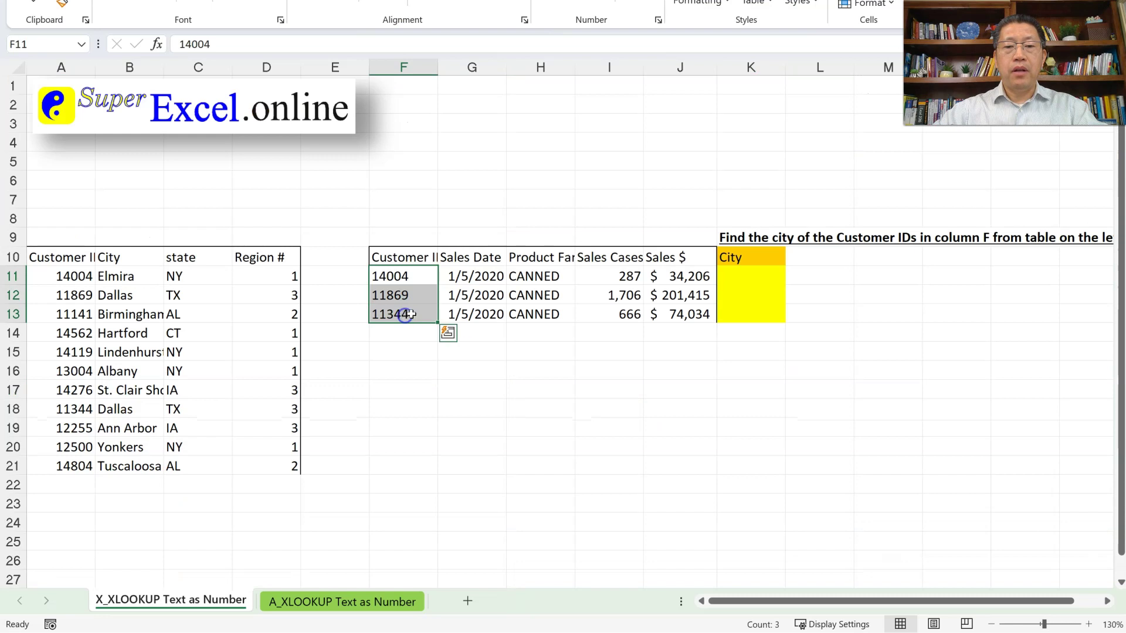
left_click_drag(756, 275, 753, 313)
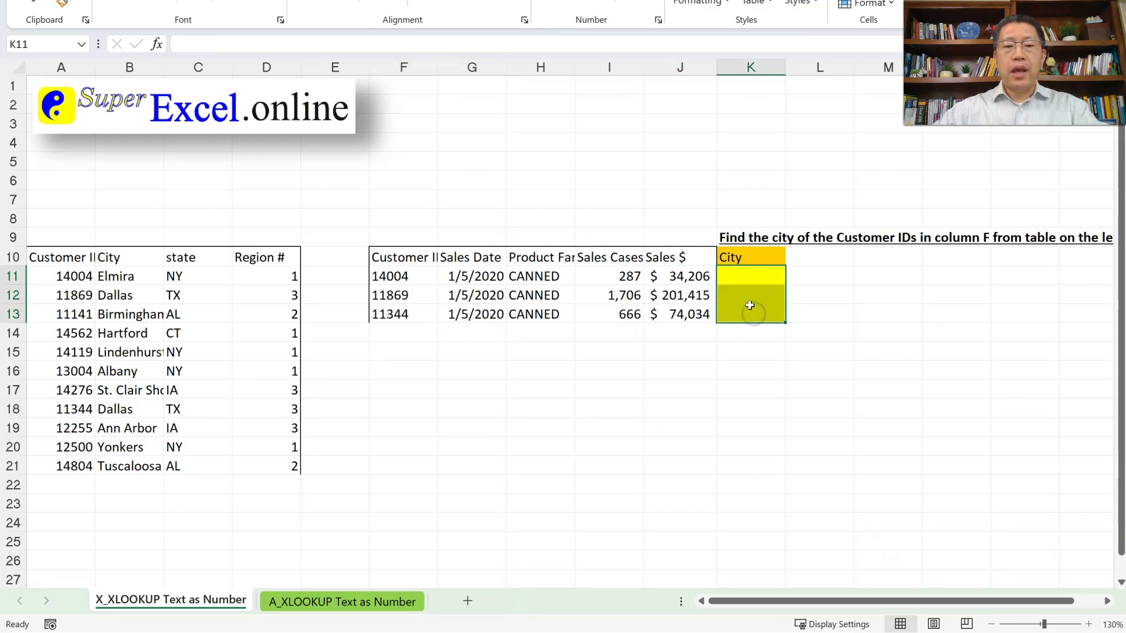
left_click_drag(77, 280, 71, 460)
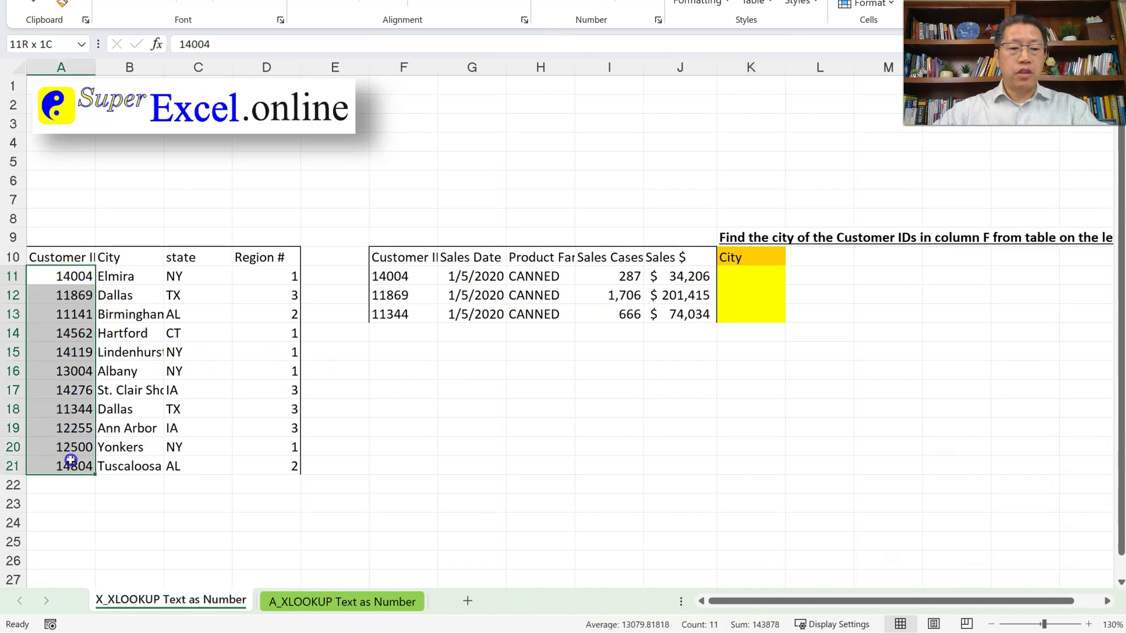
left_click_drag(399, 280, 405, 306)
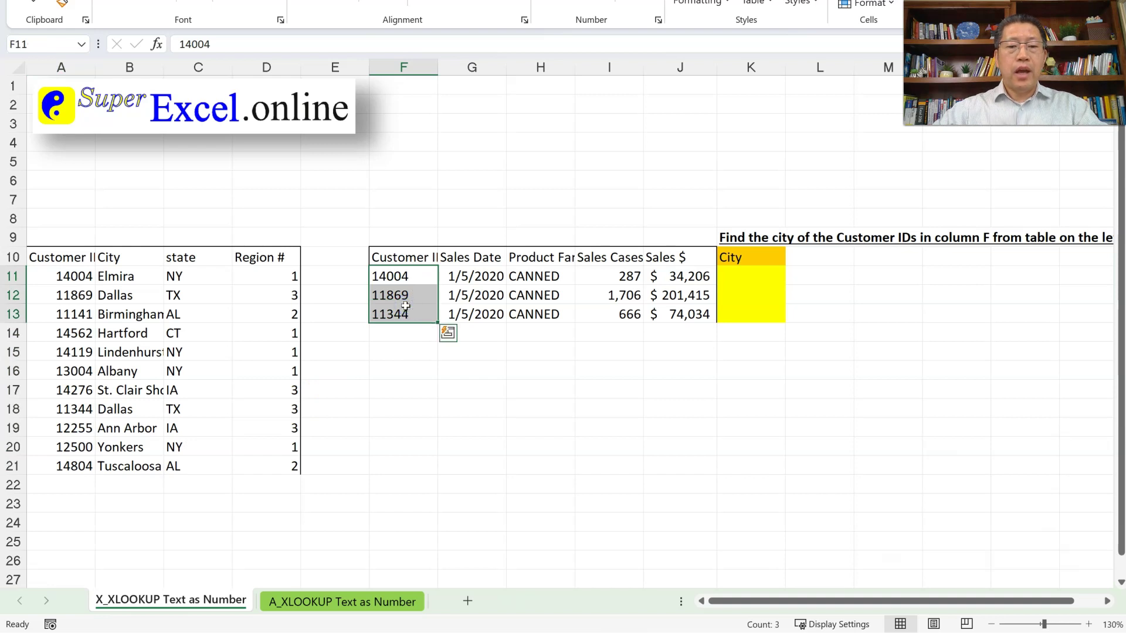
left_click(753, 273)
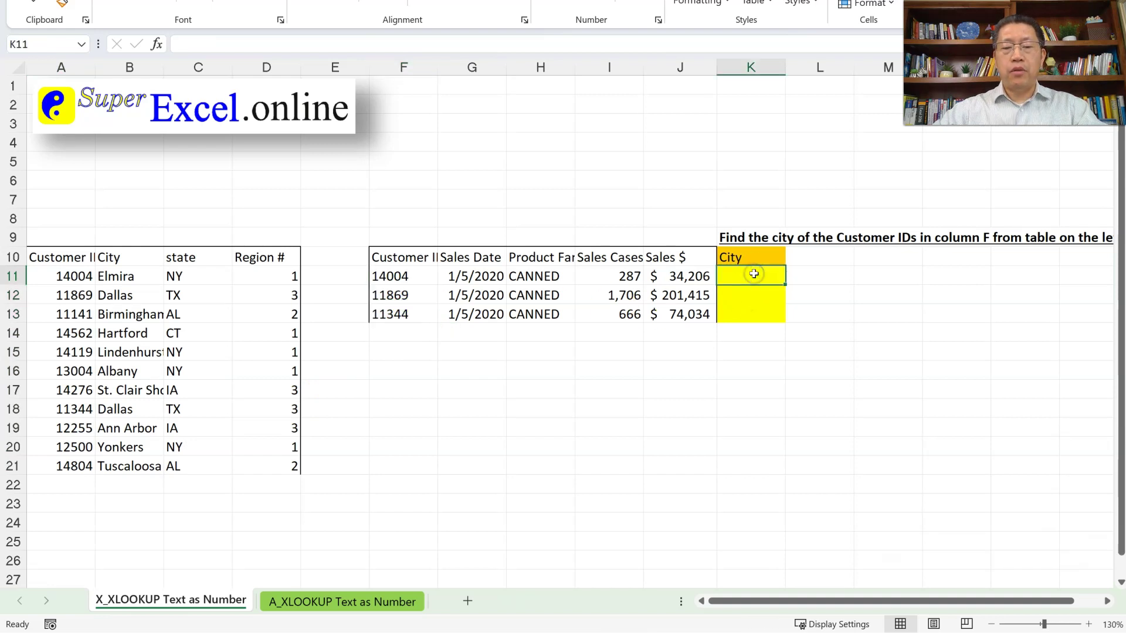
left_click(413, 276)
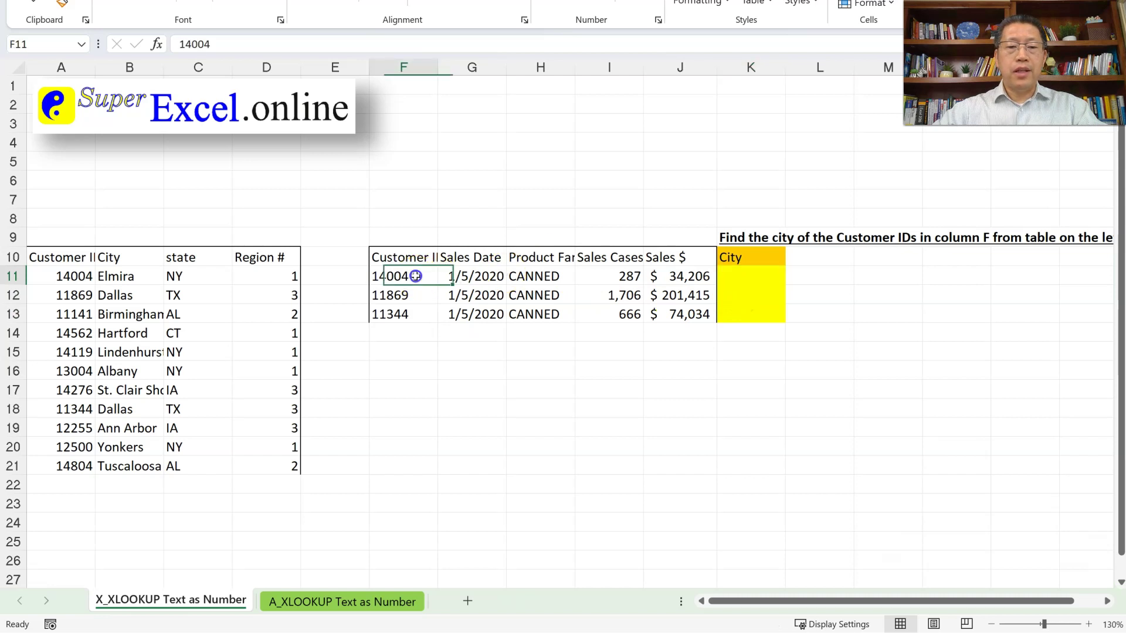
left_click_drag(62, 277, 68, 464)
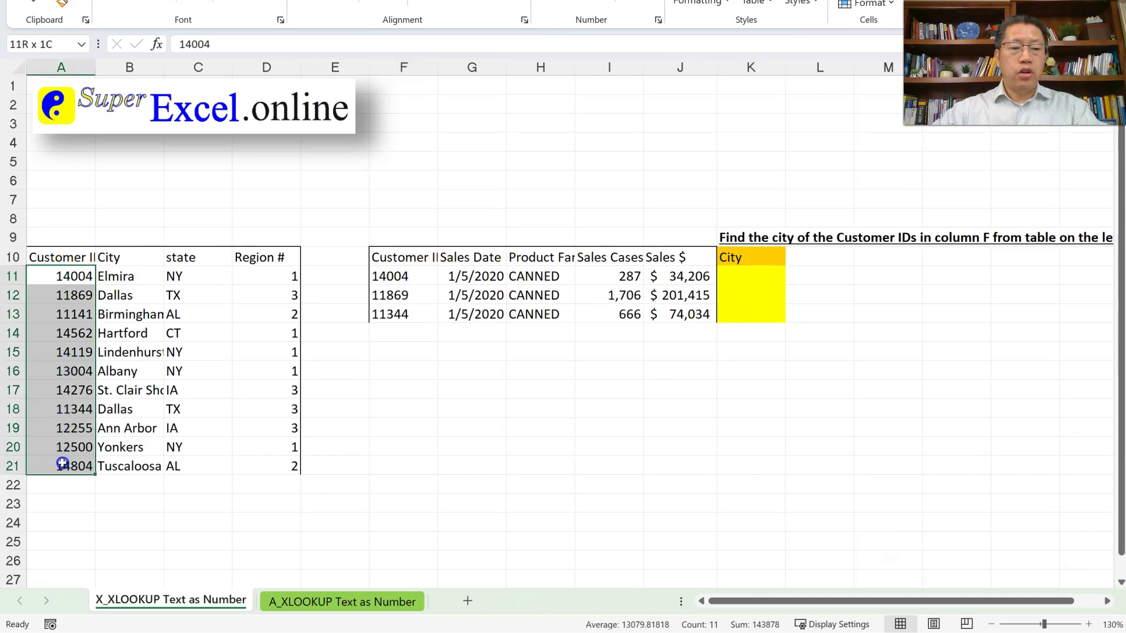
left_click_drag(130, 276, 117, 467)
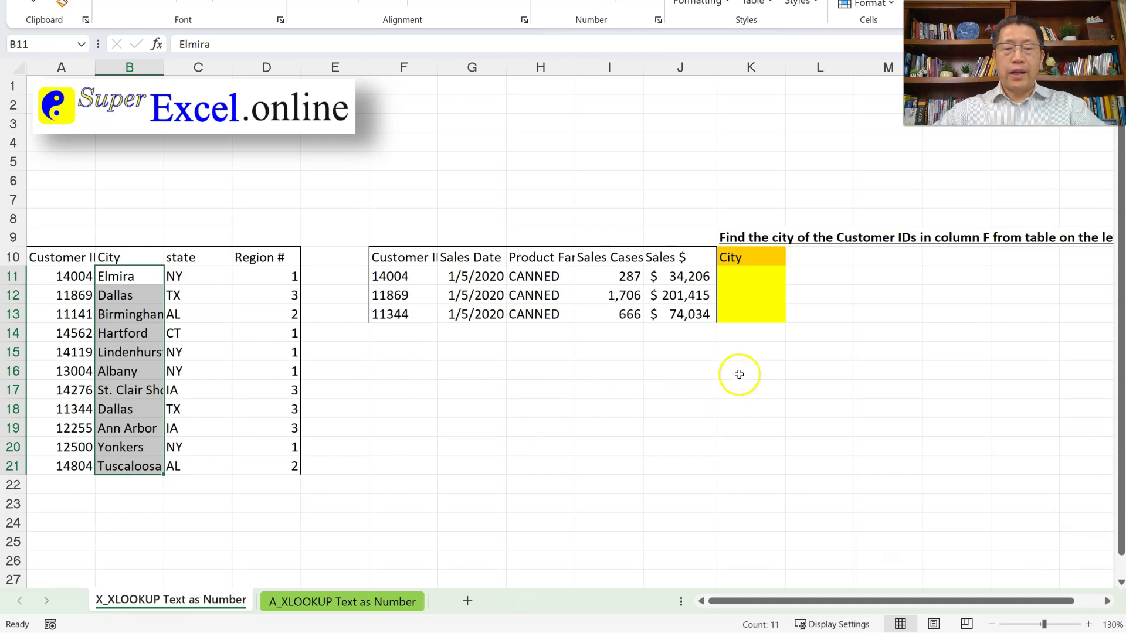
Start an XLOOKUP formula in K11 with F11 as the lookup value.
left_click(757, 273)
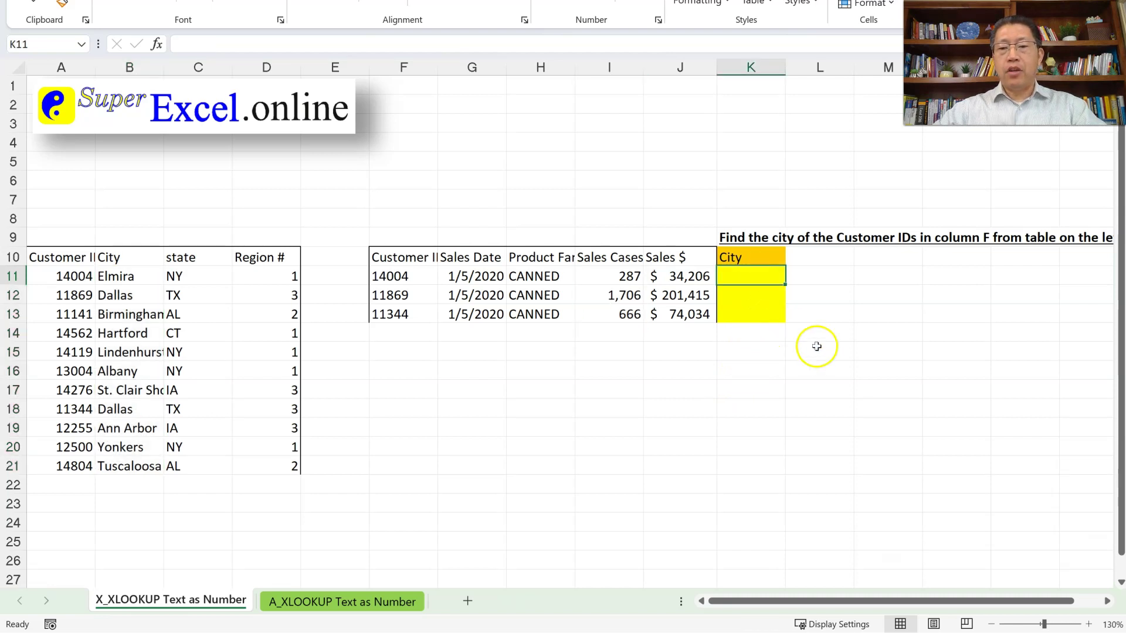
type("=")
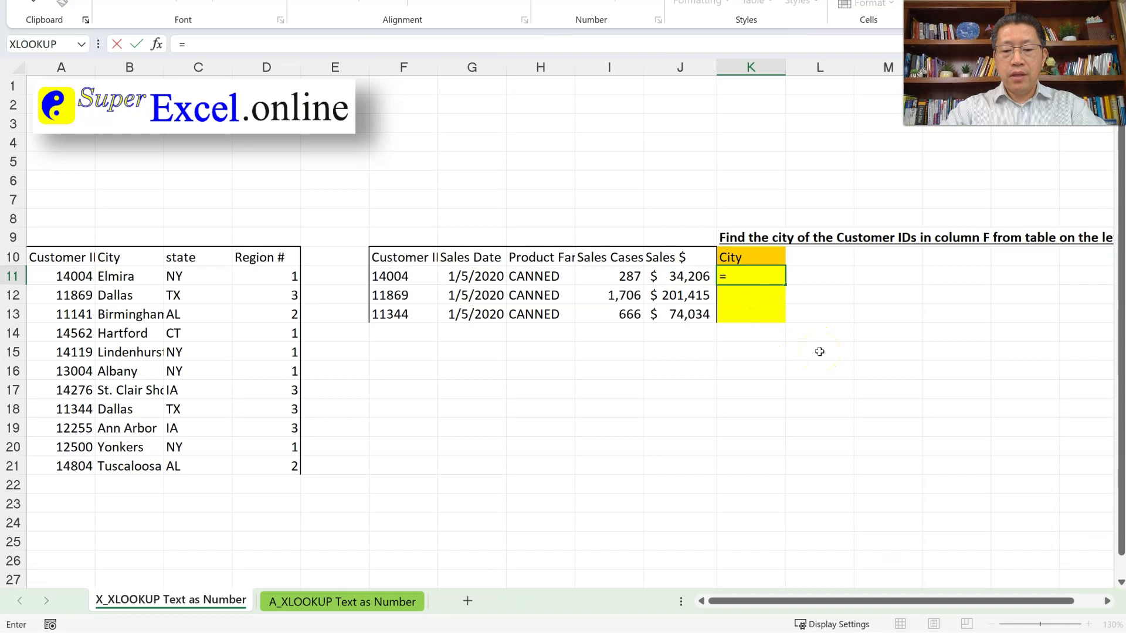
type("xl")
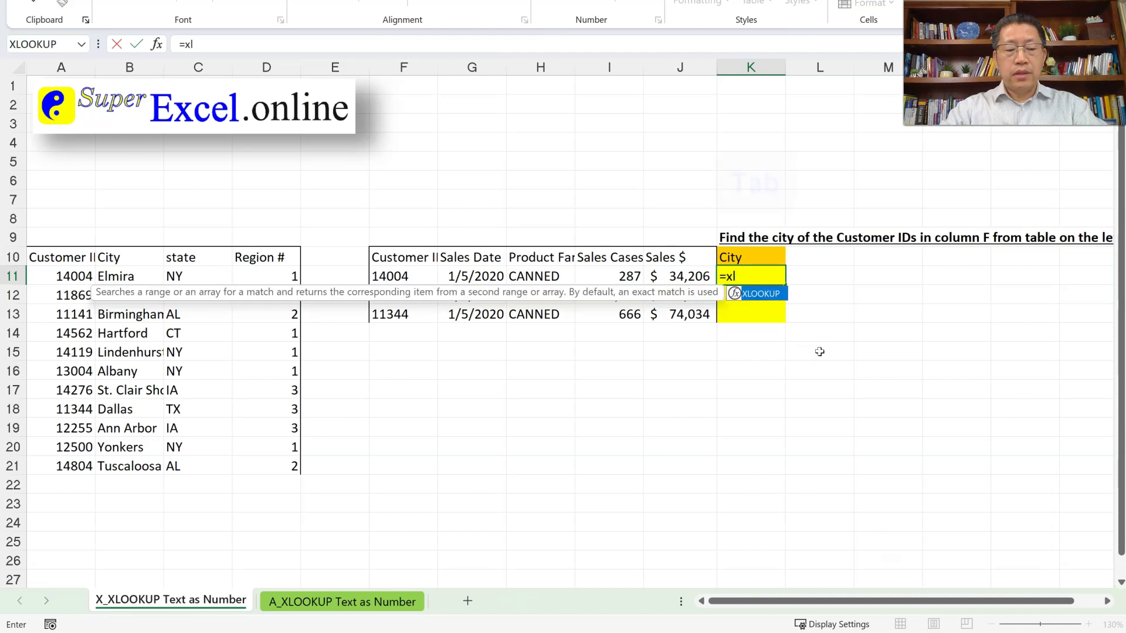
key("Tab")
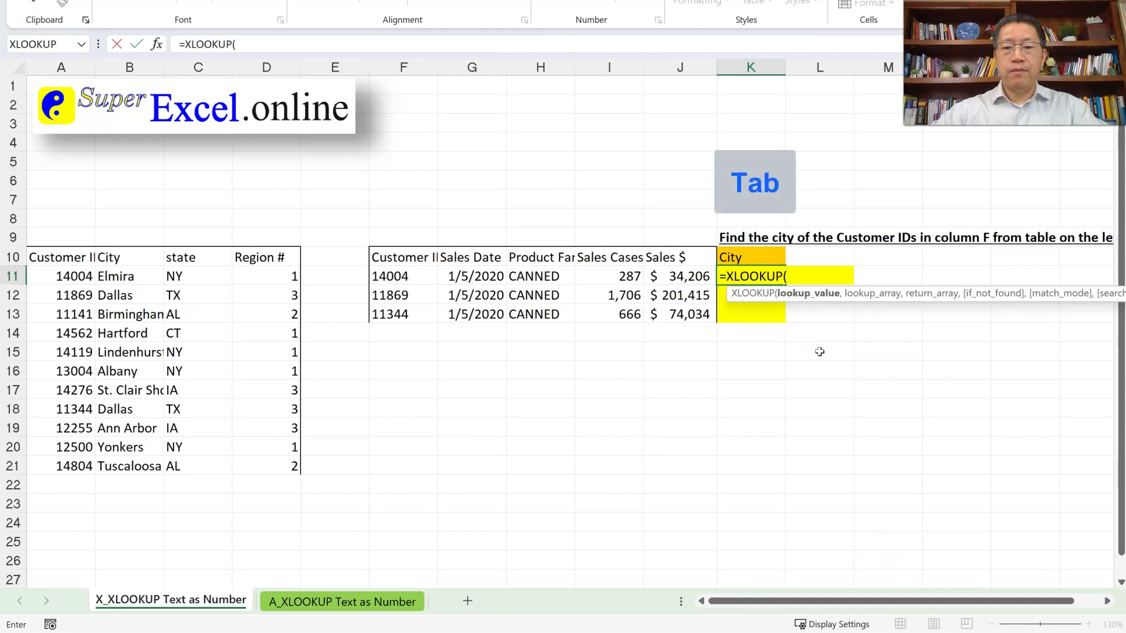
key("Left")
key("Left")
key("Left")
key("Left")
key("Left")
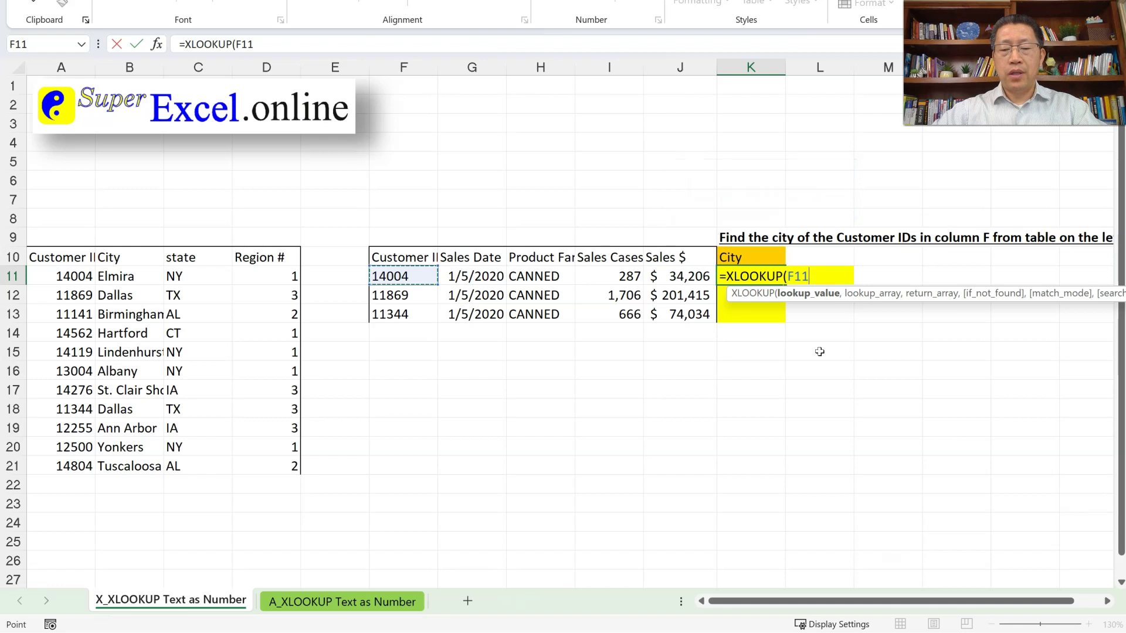
type(",")
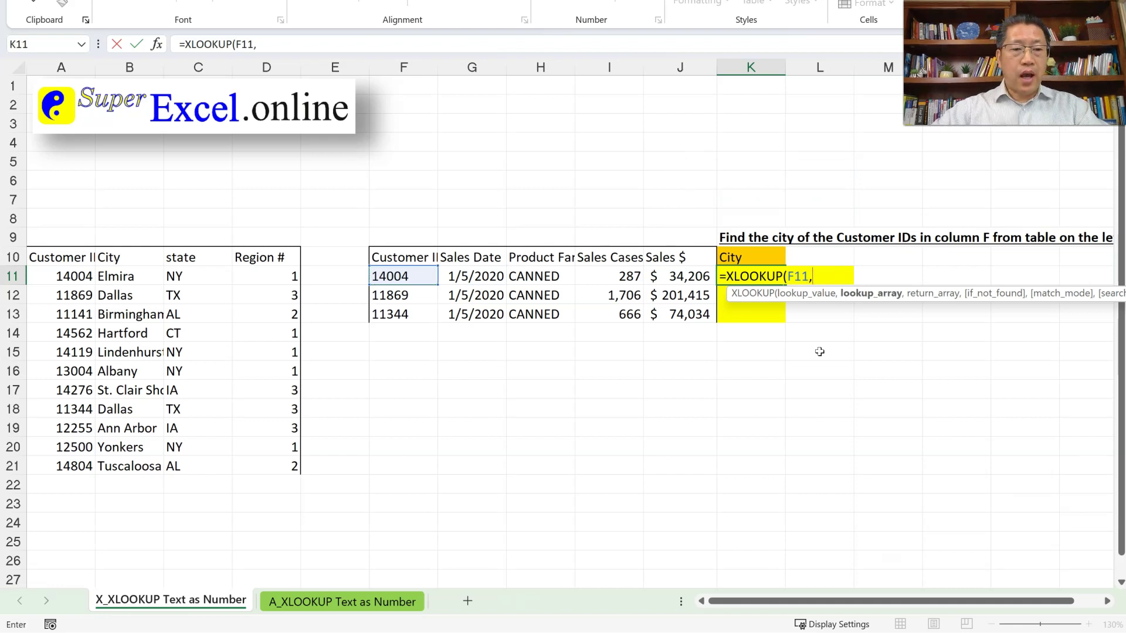
Set the formula's lookup array to the lookup table's Customer IDs as the absolute range $A$11:$A$21.
key("Left")
key("Left")
key("Left")
key("Left")
key("Left")
key("Left")
key("Left")
key("Left")
key("Left")
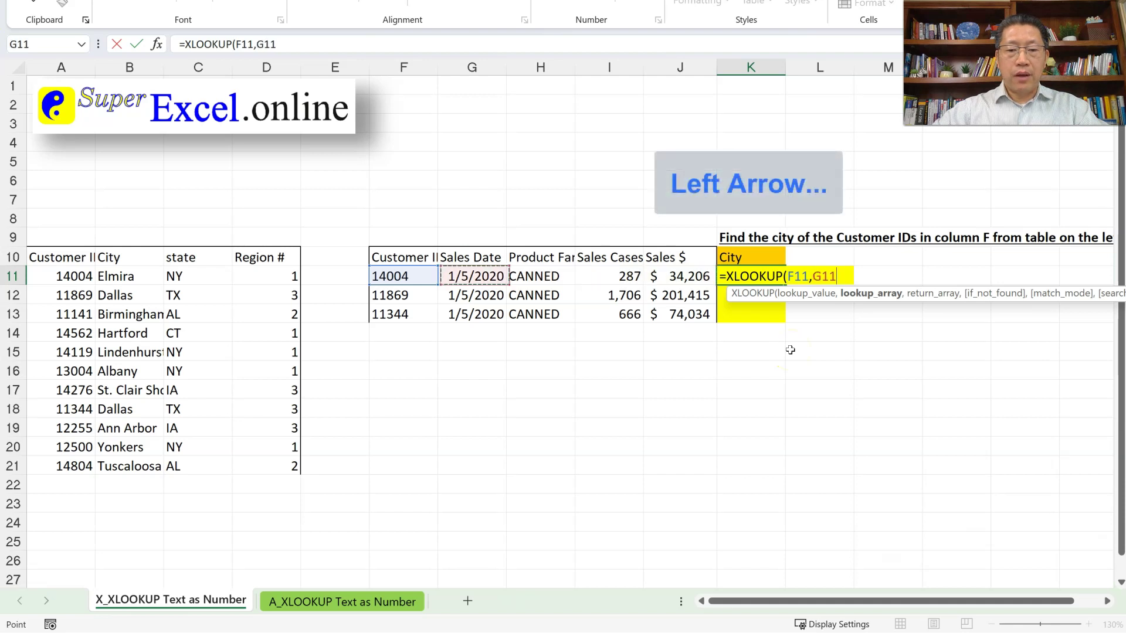
key("Left")
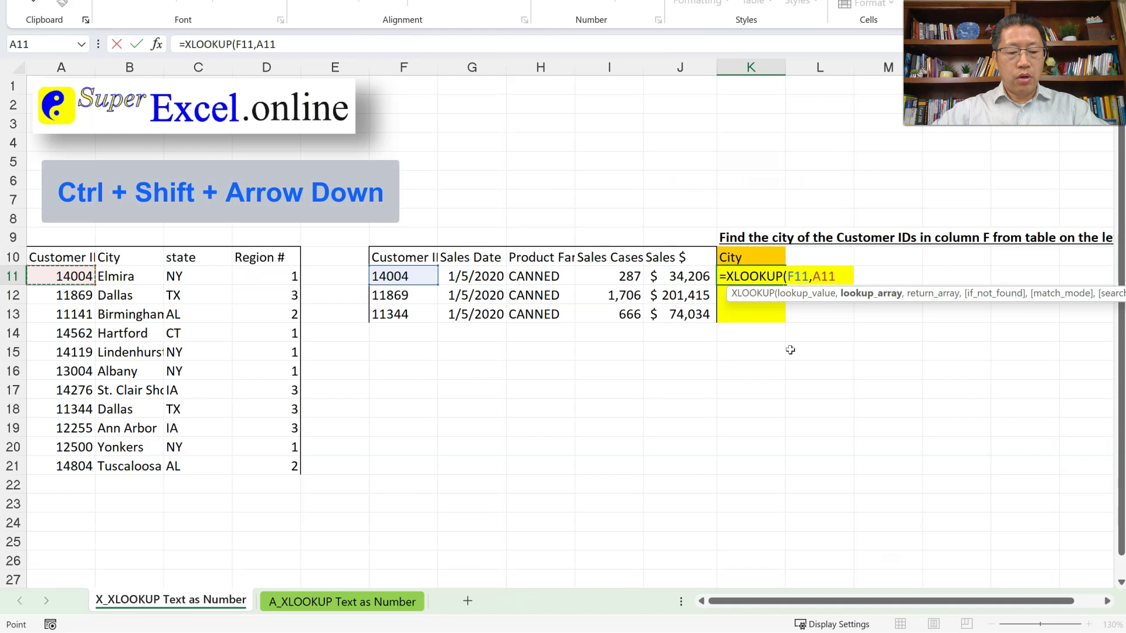
key("ctrl+shift+Down")
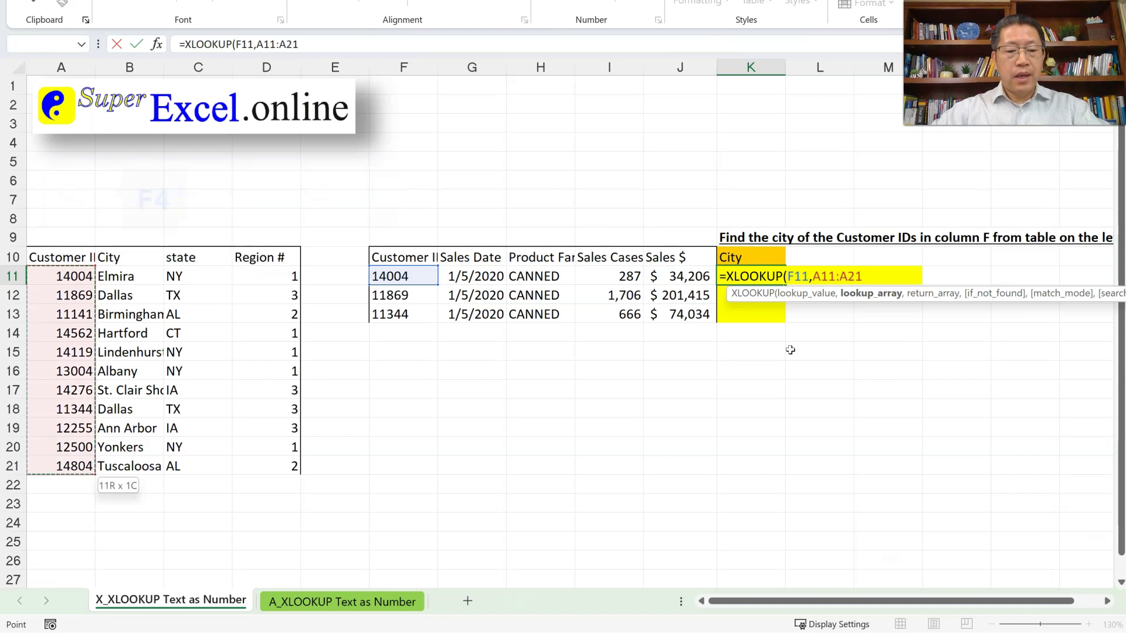
key("F4")
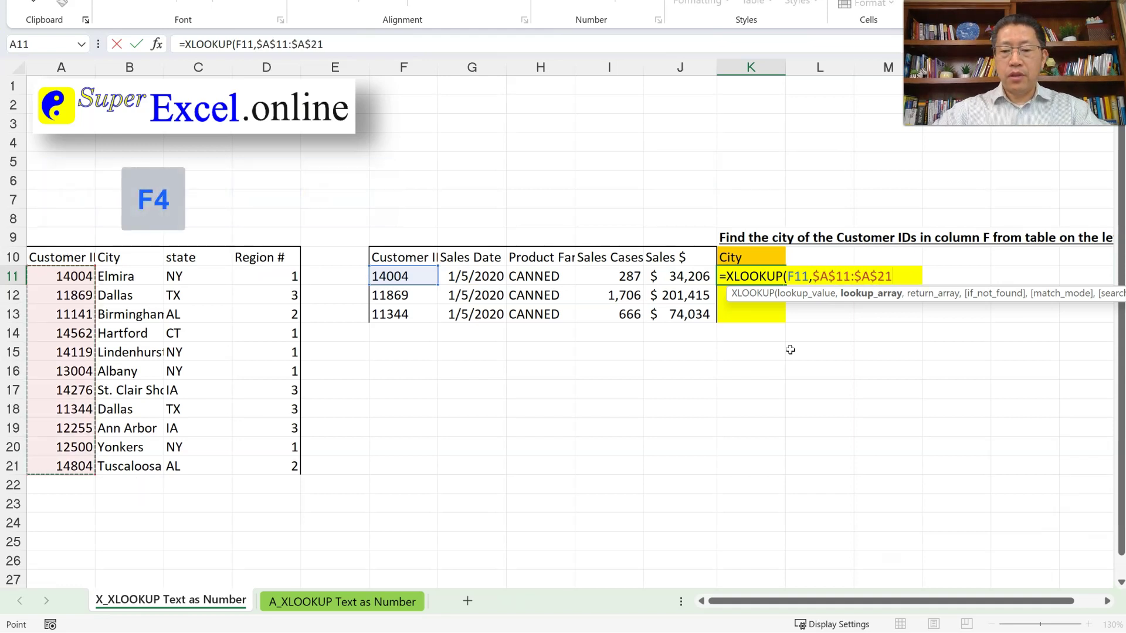
type(",")
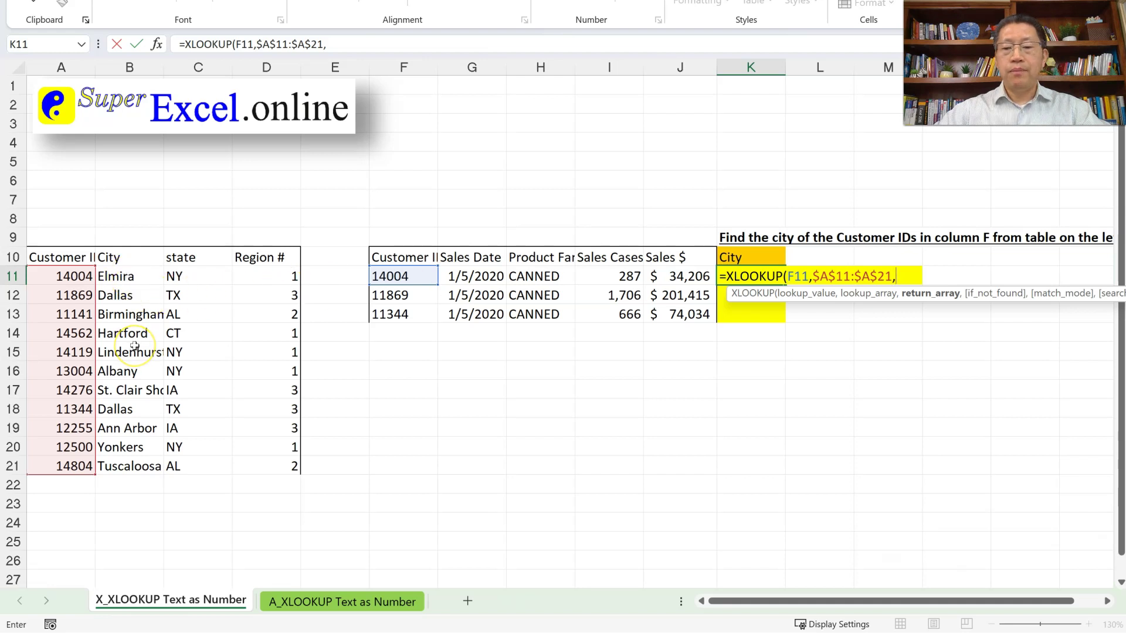
Set the return array to the absolute City range $B$11:$B$21 and complete the XLOOKUP formula in K11.
key("Left")
key("Left")
key("Left")
key("Left")
key("Left")
key("Left")
key("Left")
key("Left")
key("Left")
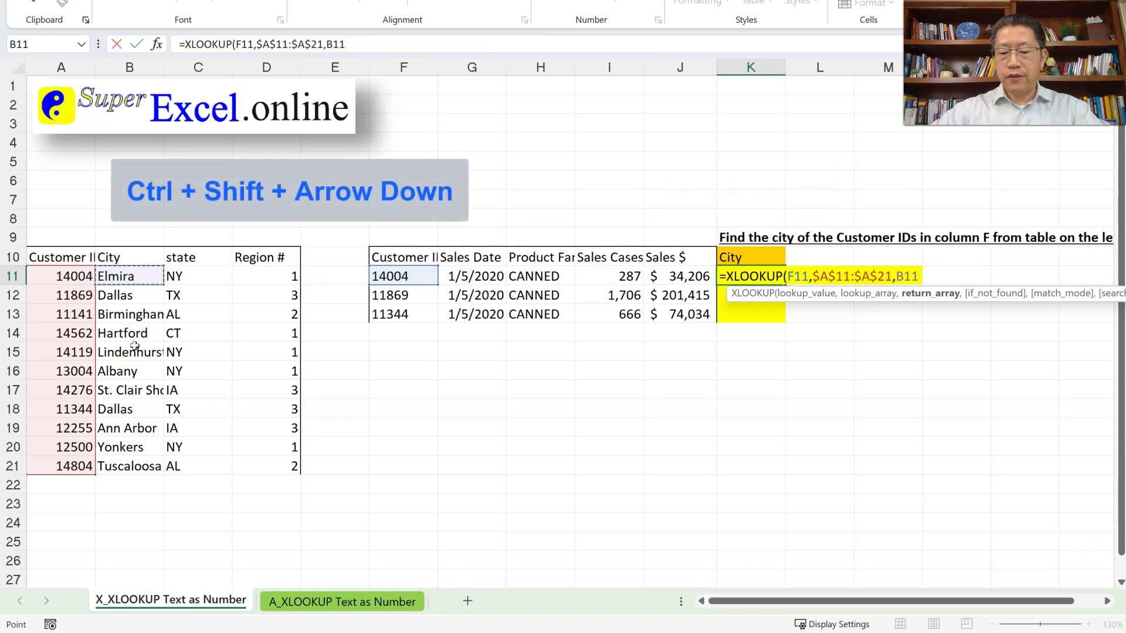
key("ctrl+shift+Down")
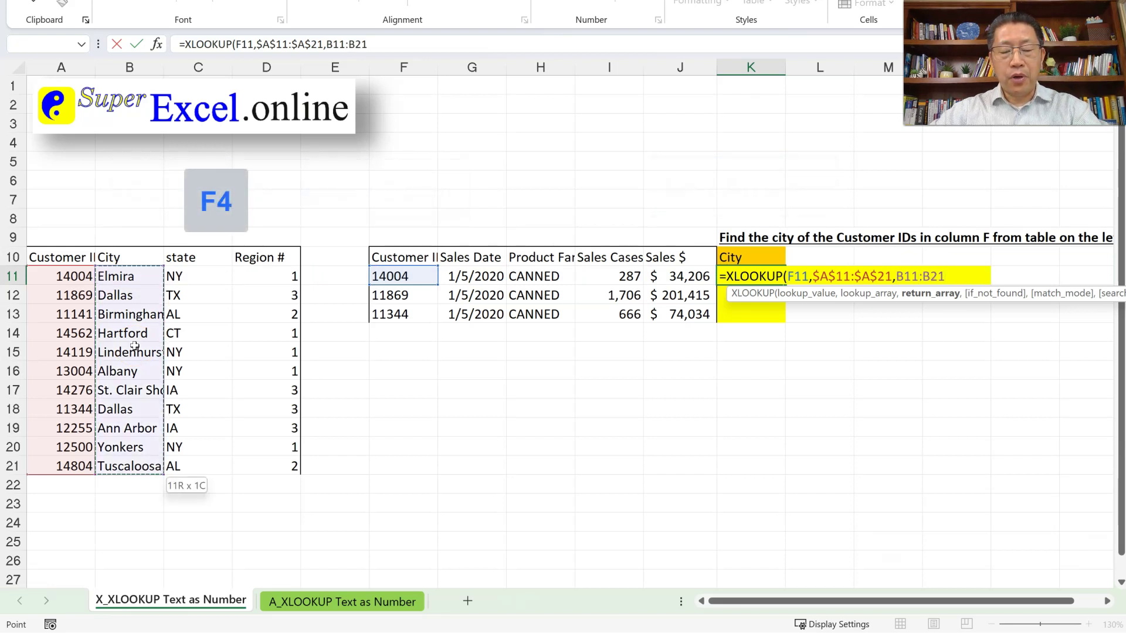
key("F4")
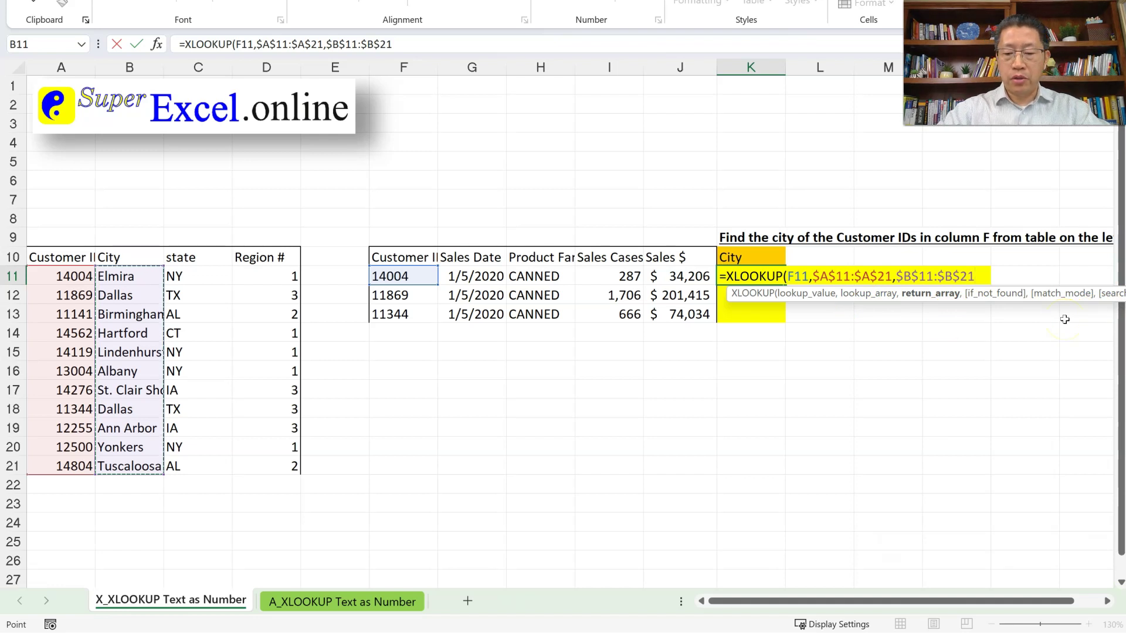
type(")")
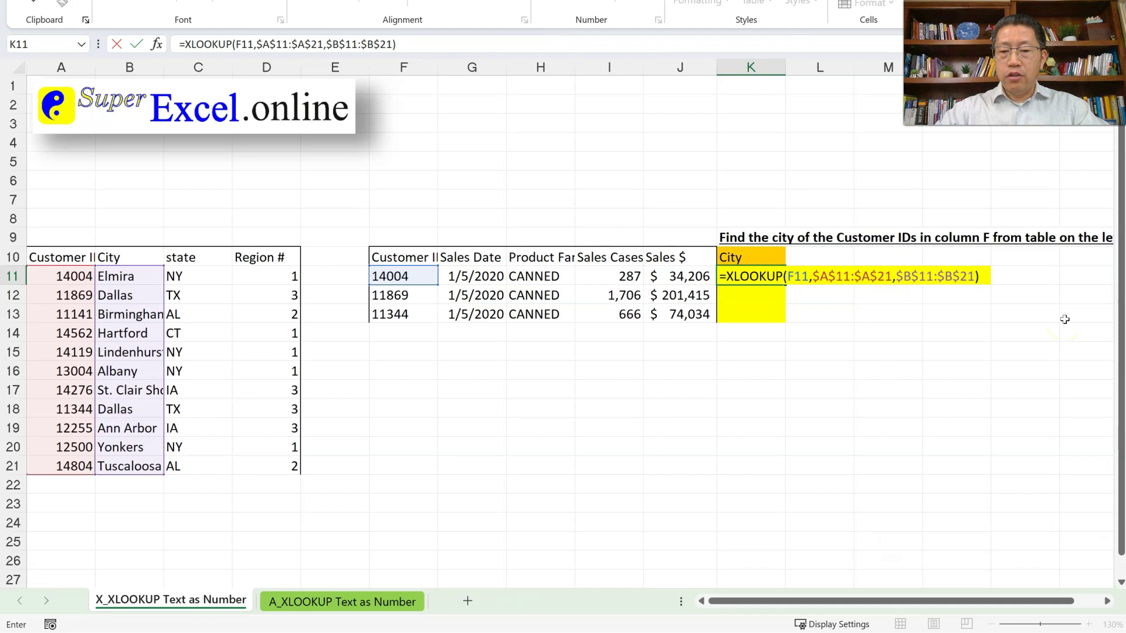
key("Return")
left_click(771, 292)
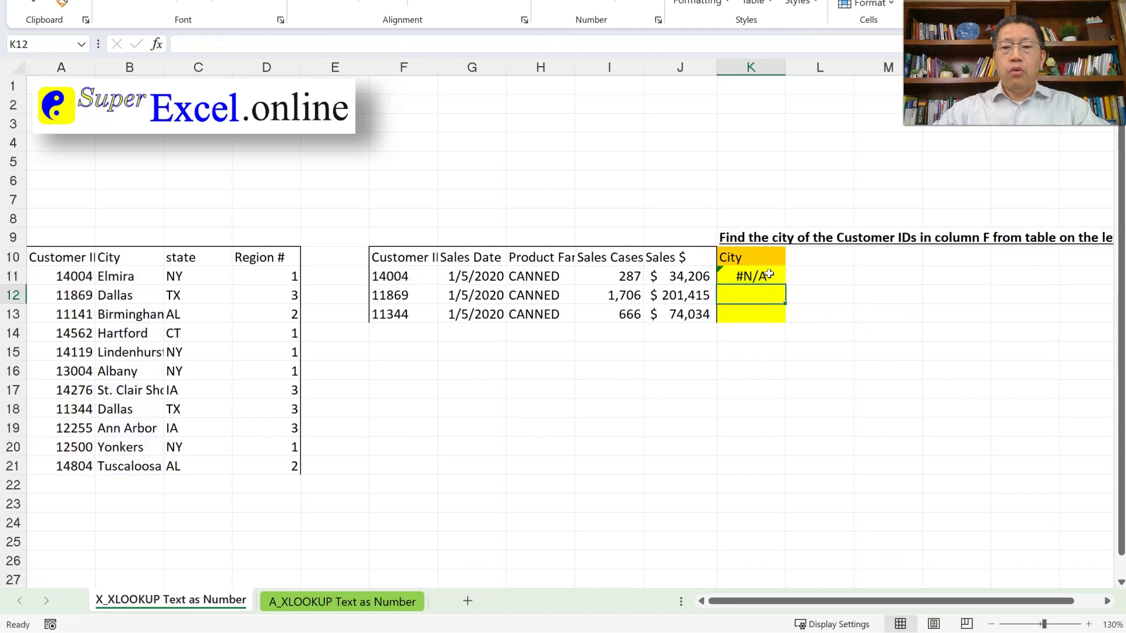
Check the K11 formula against the Customer IDs in F11 and A11, and fill it down through K13.
double_click(768, 274)
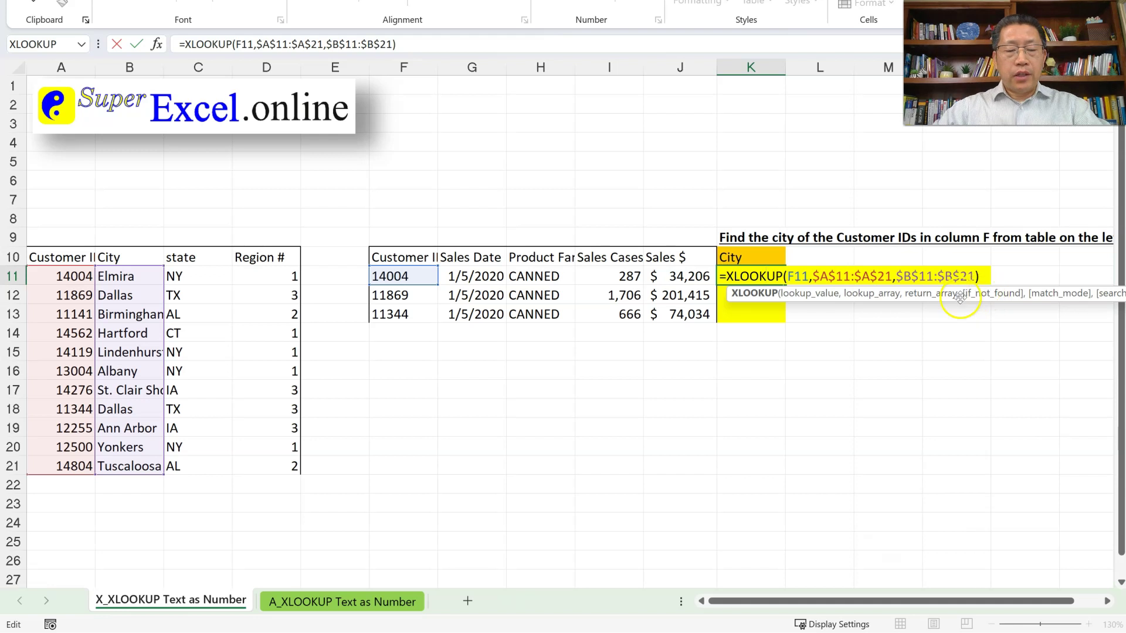
key("ctrl+Return")
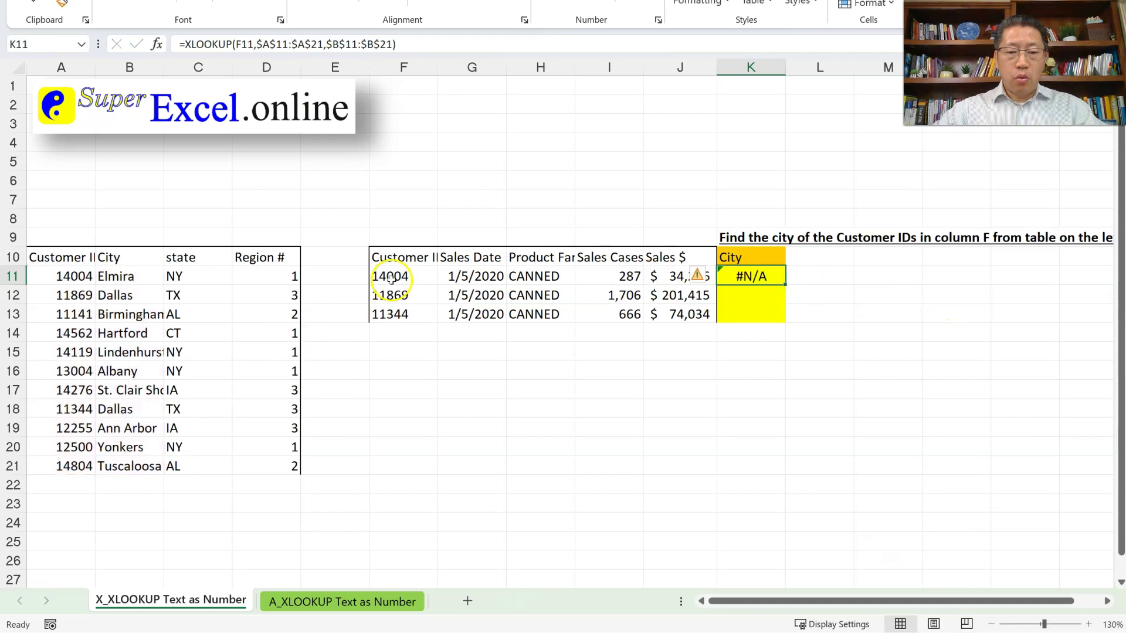
left_click(391, 279)
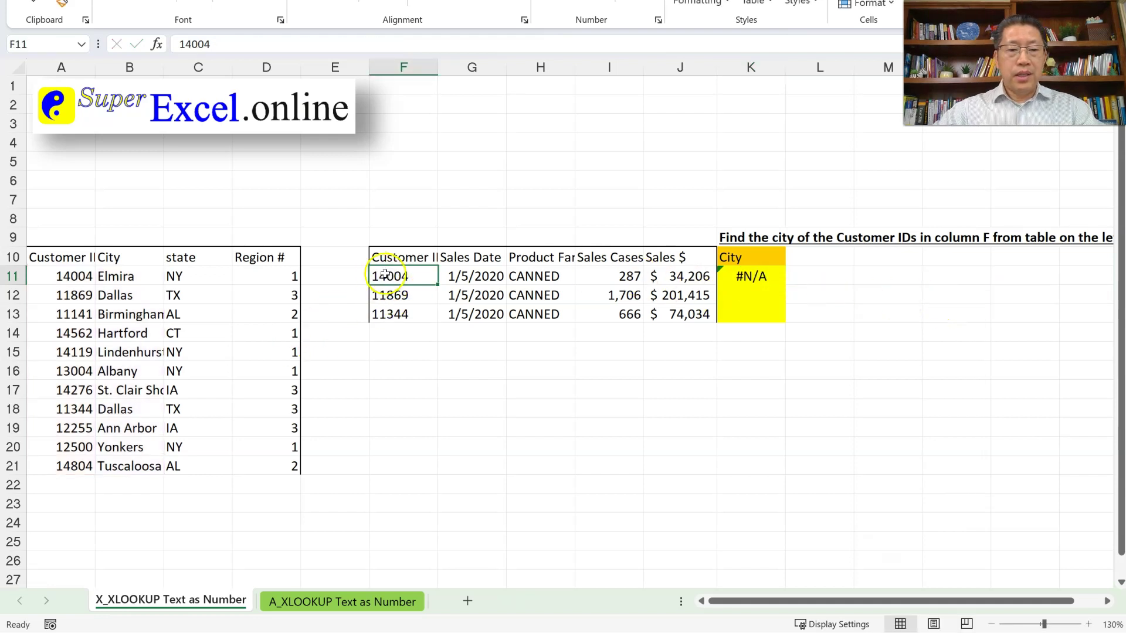
left_click(63, 279)
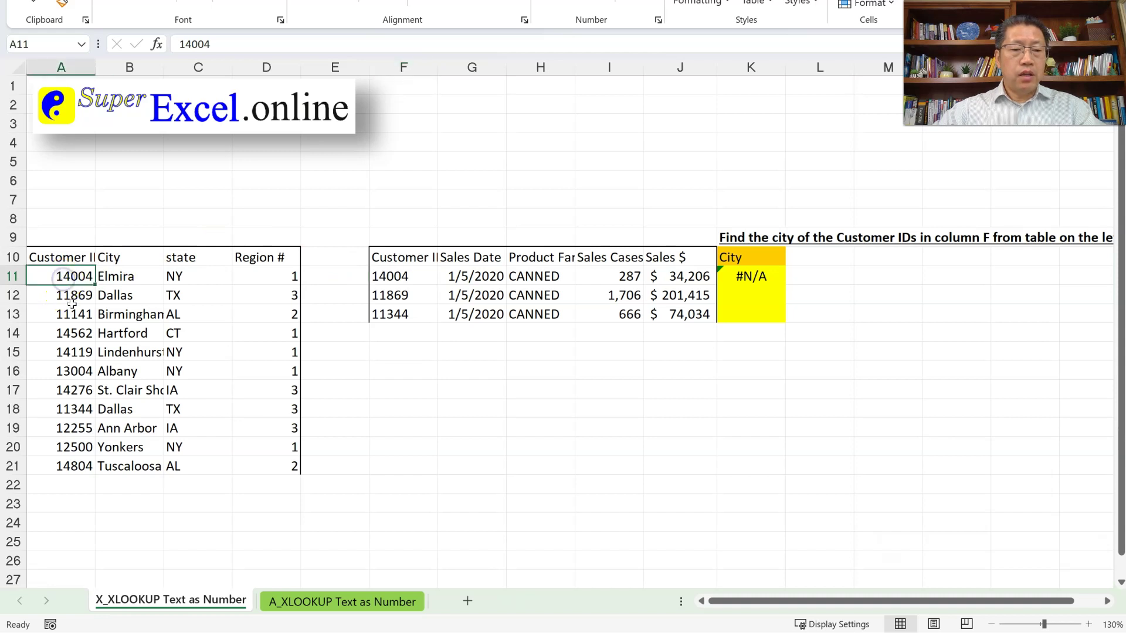
double_click(761, 277)
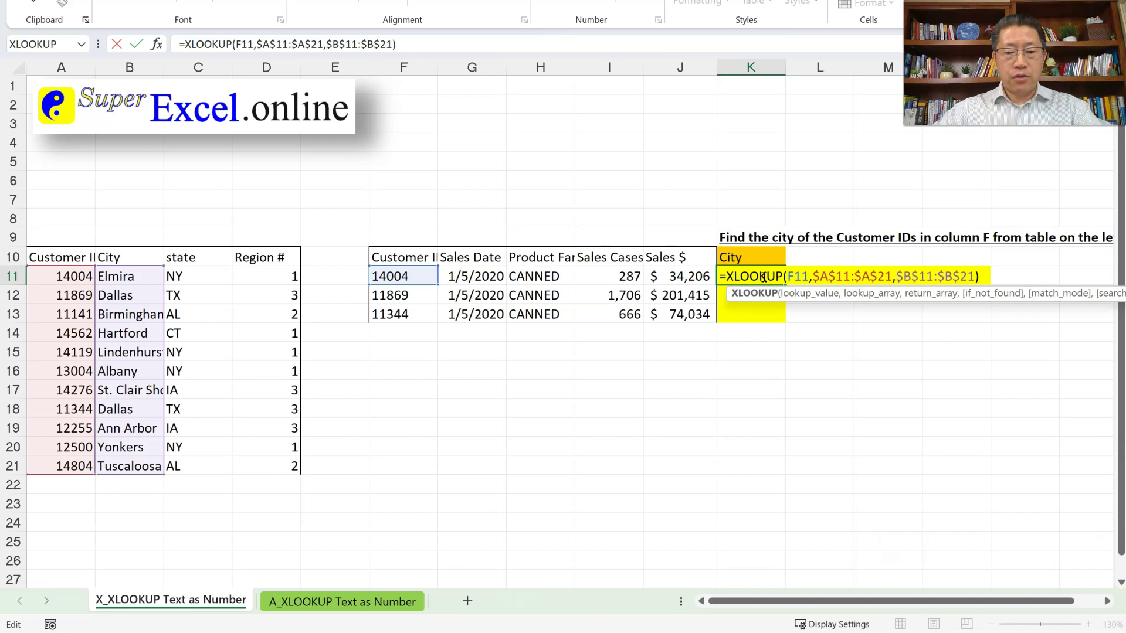
key("Escape")
left_click_drag(785, 286, 786, 320)
Check the copied formula in K12 and compare the Customer IDs in F12 and F13 with those in A12 and A18.
left_click(771, 295)
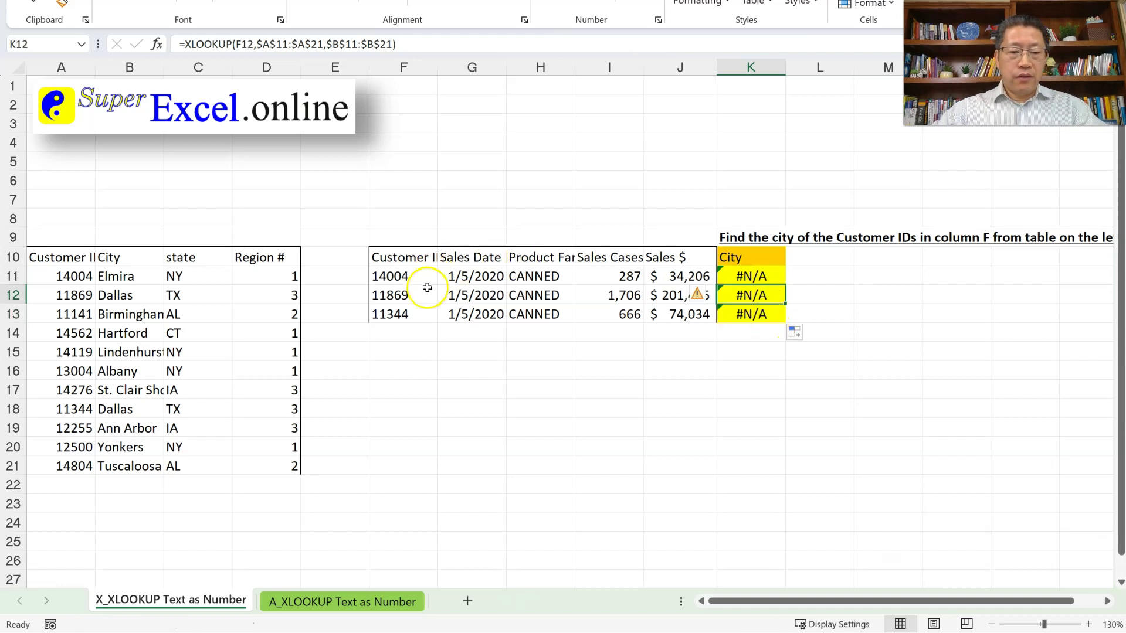
left_click(409, 298)
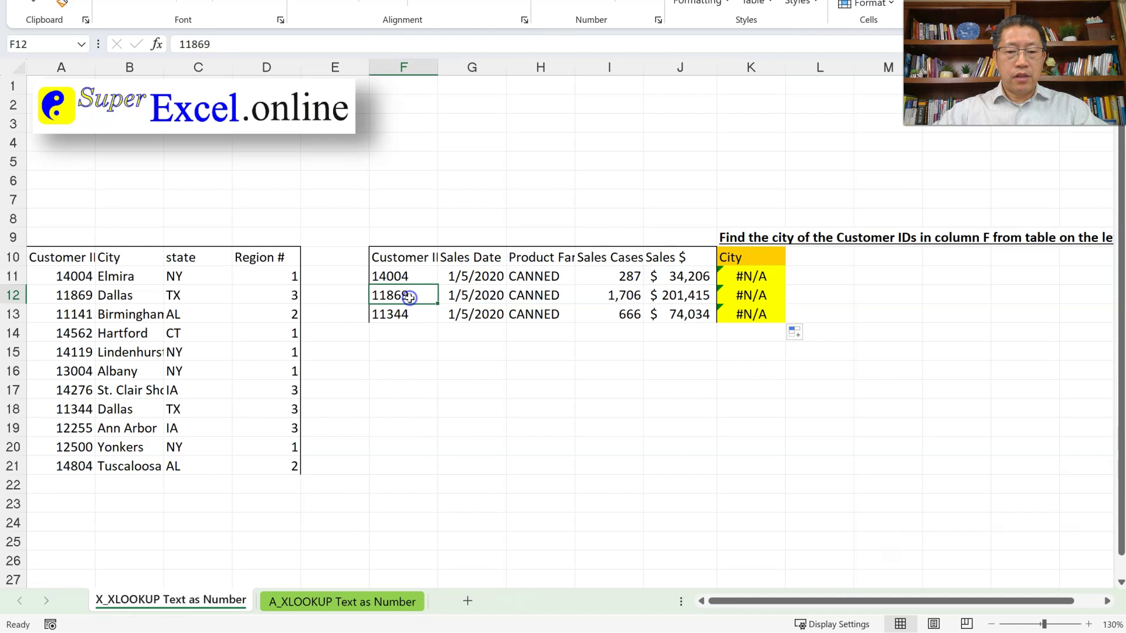
left_click(59, 298)
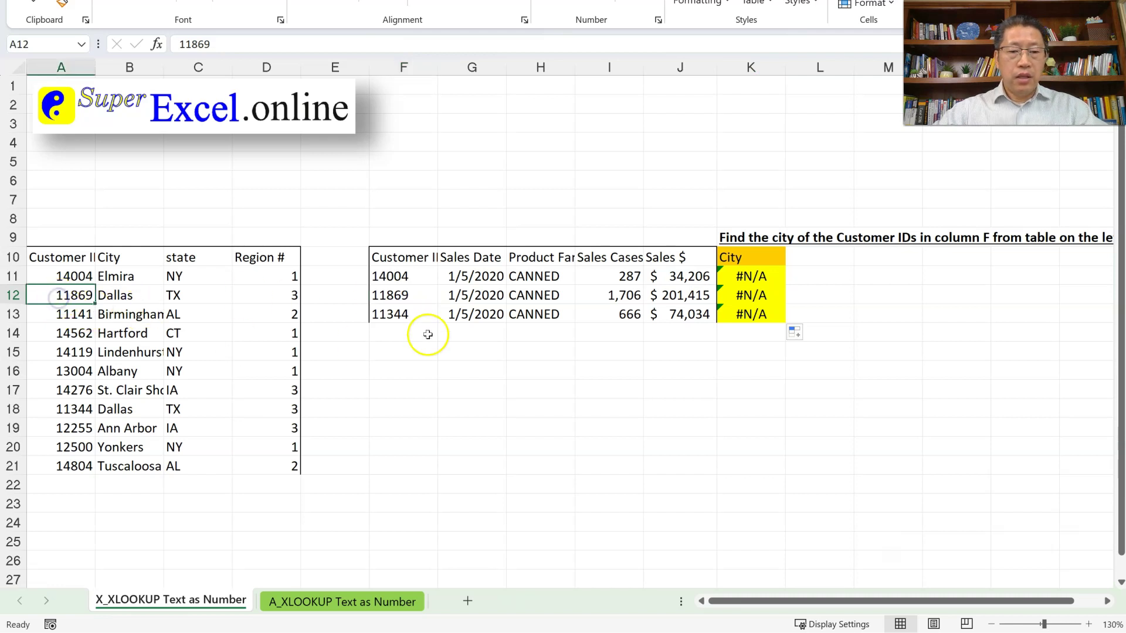
left_click(408, 317)
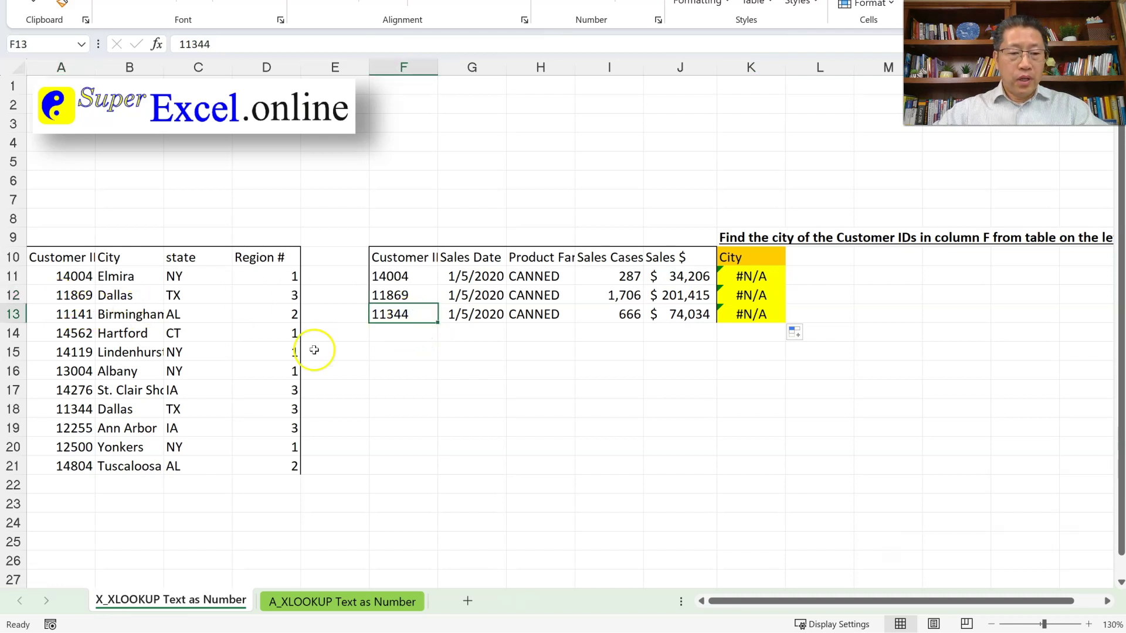
left_click(75, 409)
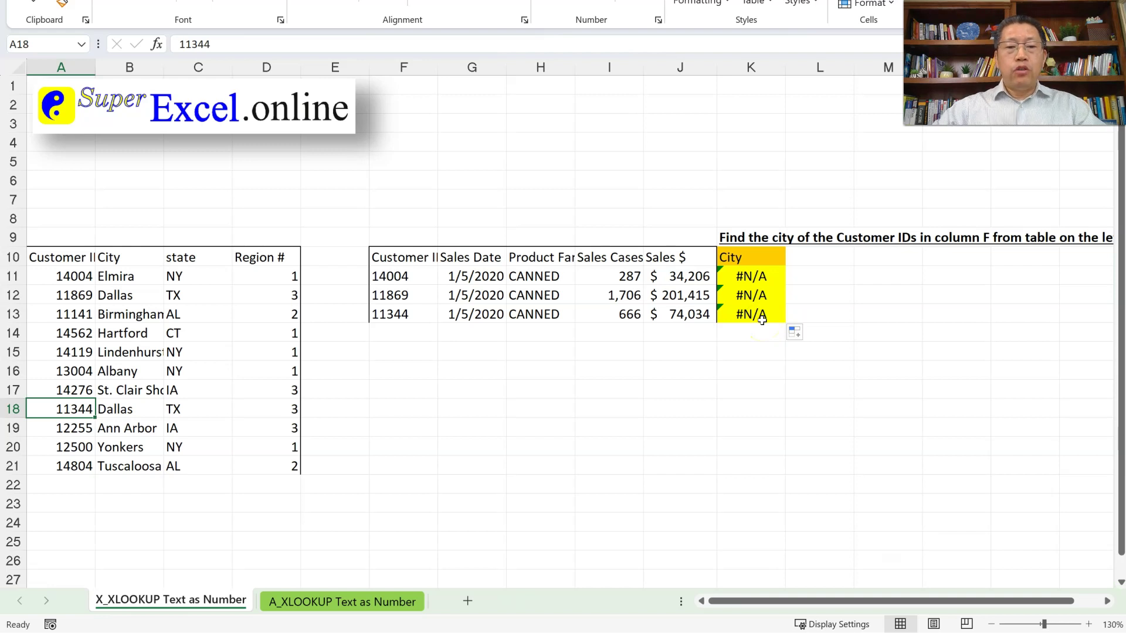
left_click(417, 217)
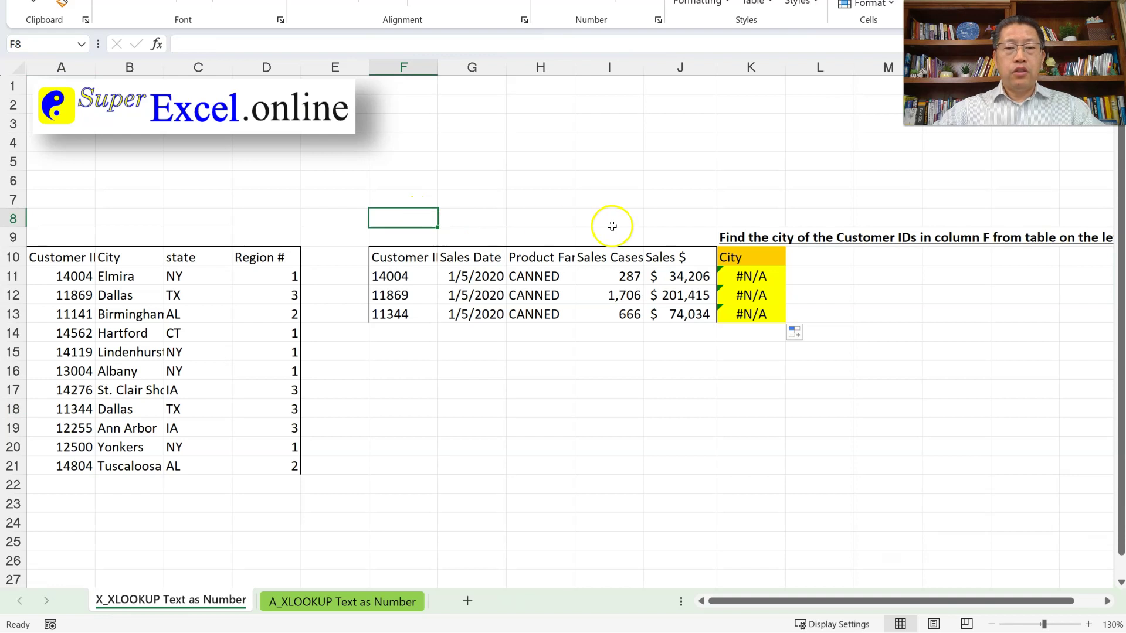
Enter the formula =F11=A11 in F8 to test whether the two Customer IDs match, and review its references.
left_click(413, 277)
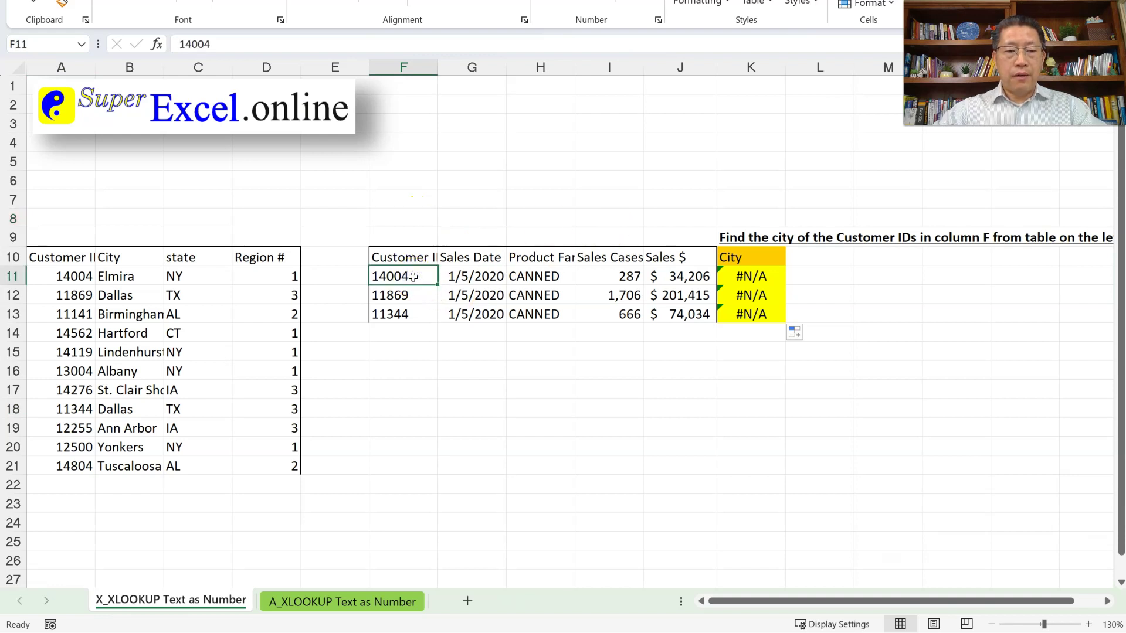
left_click(72, 281)
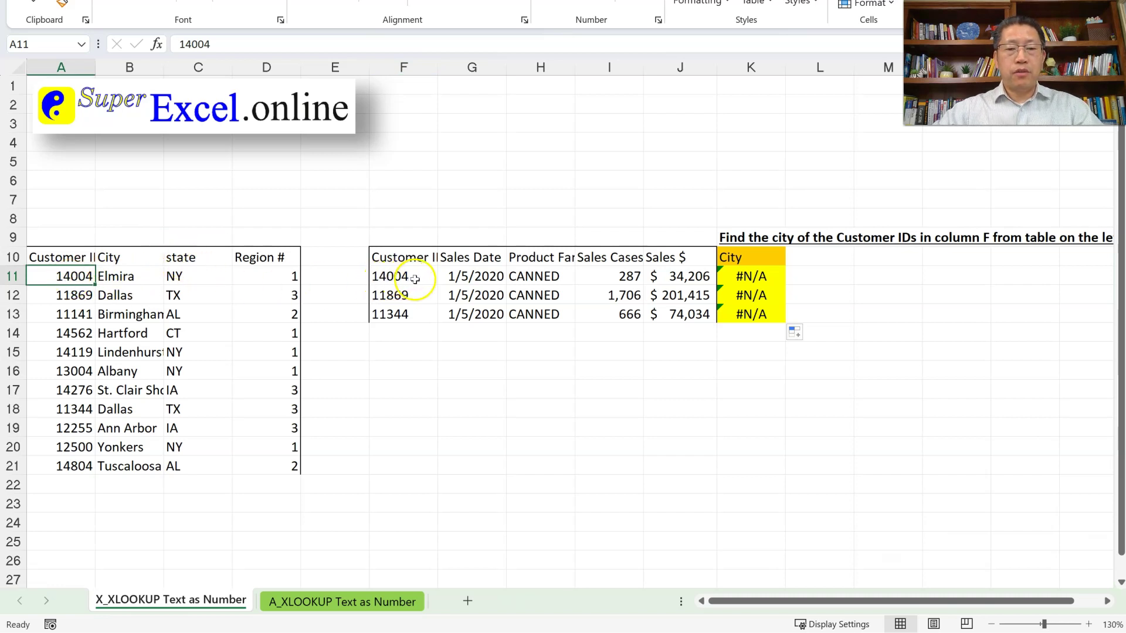
left_click(407, 219)
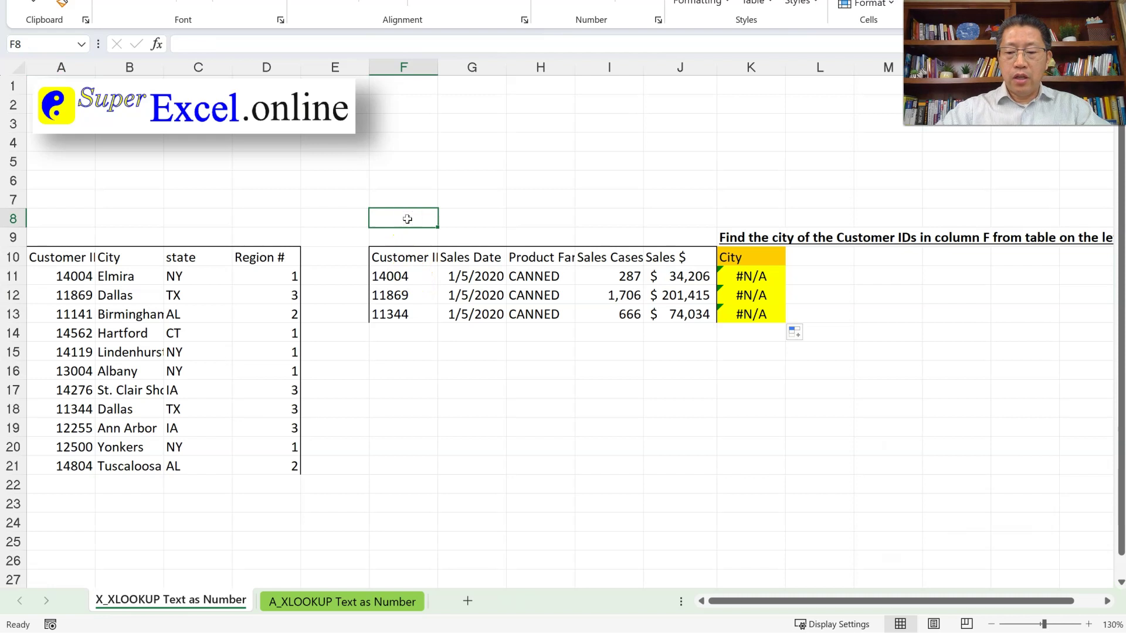
type("=")
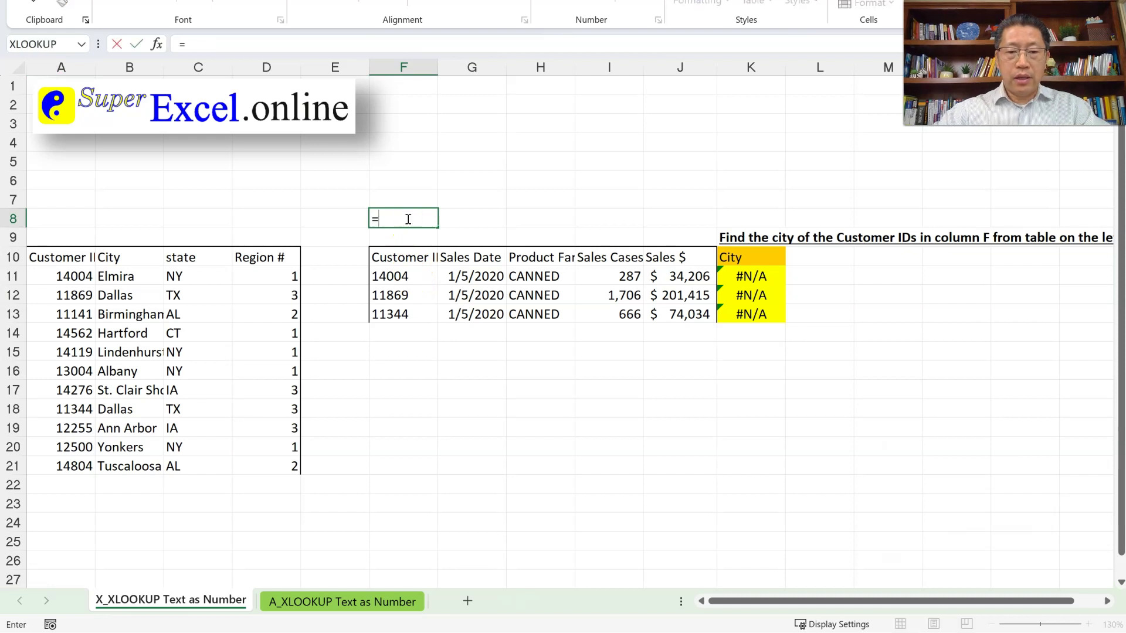
left_click(406, 277)
type("=")
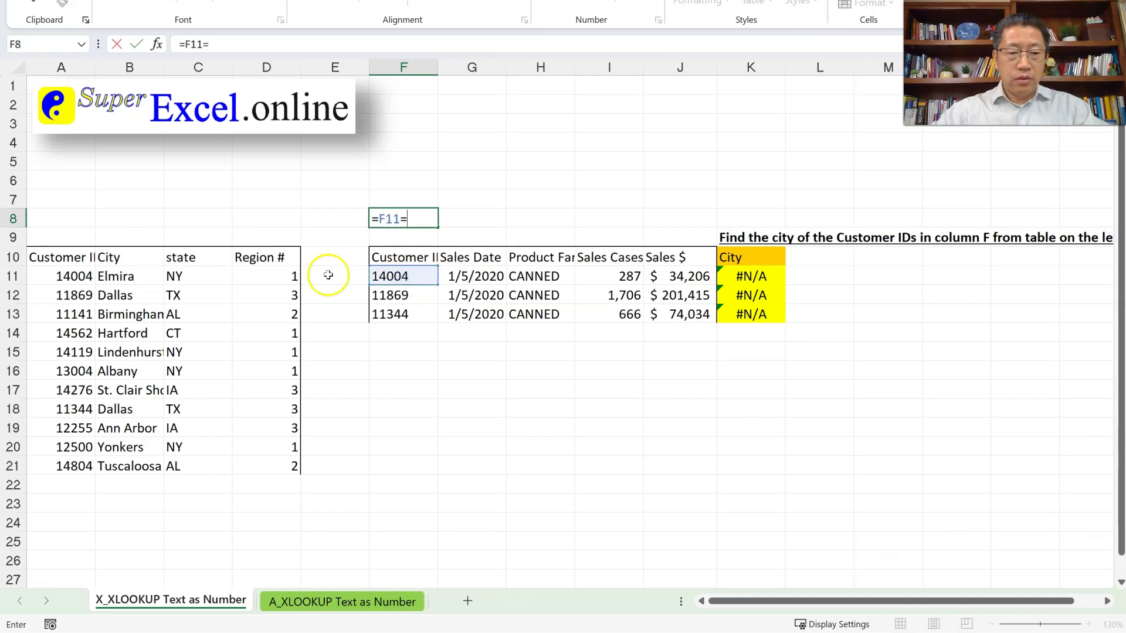
left_click(63, 275)
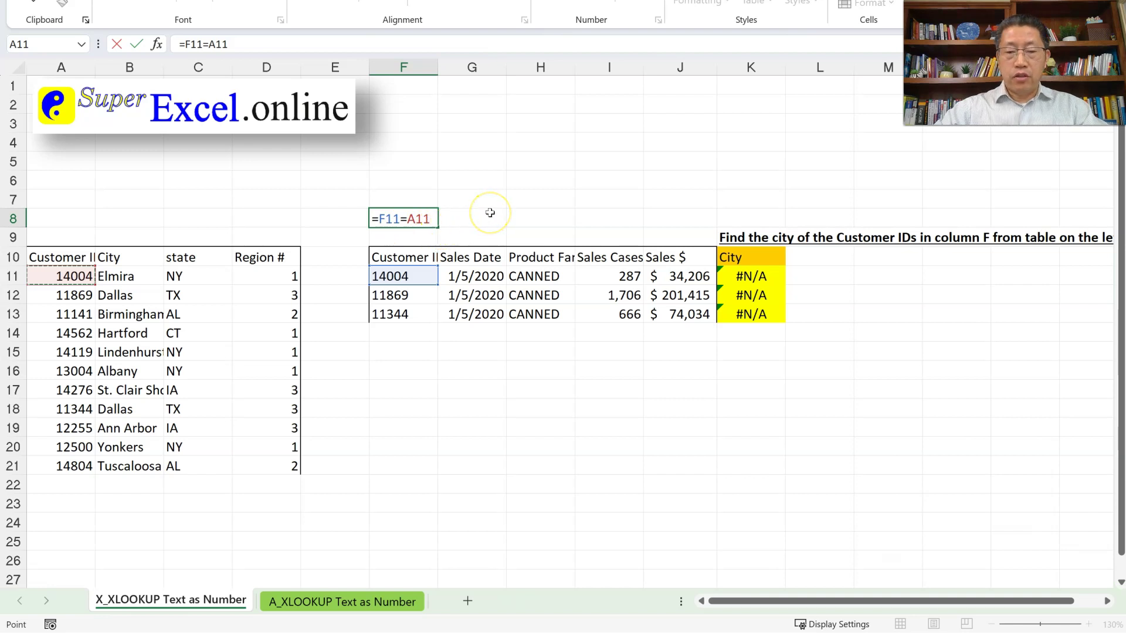
key("Return")
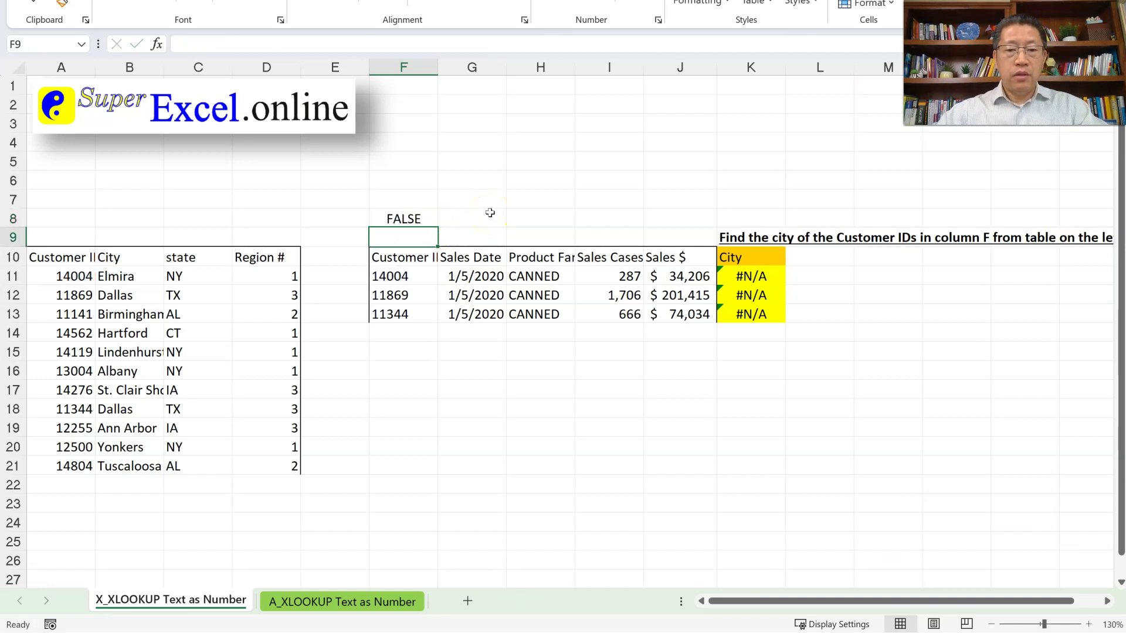
double_click(412, 219)
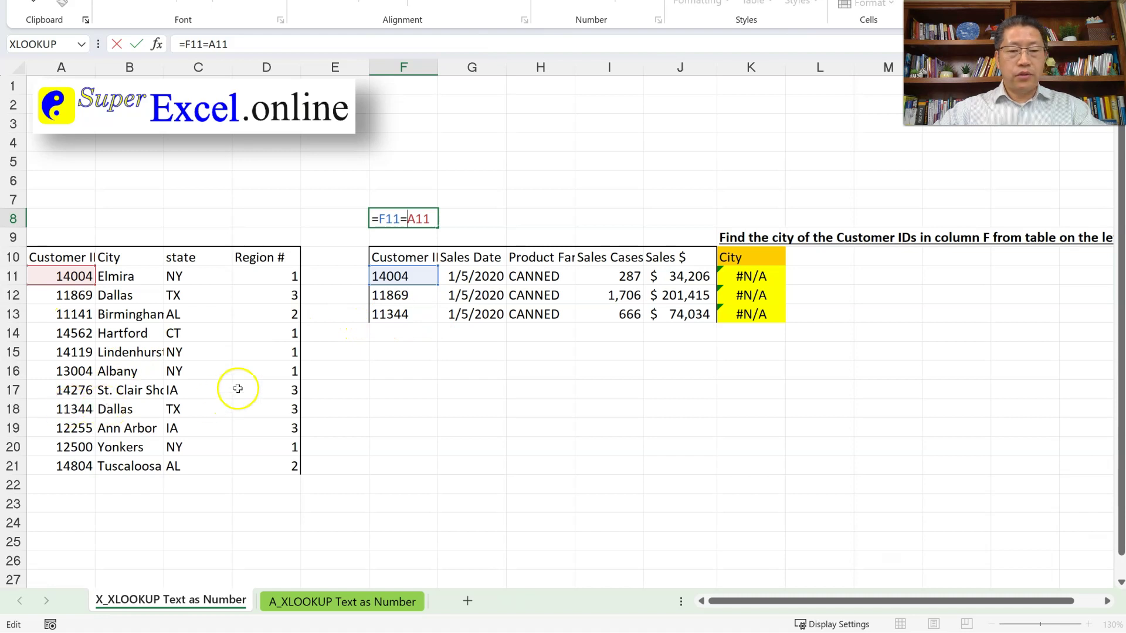
key("ctrl+Return")
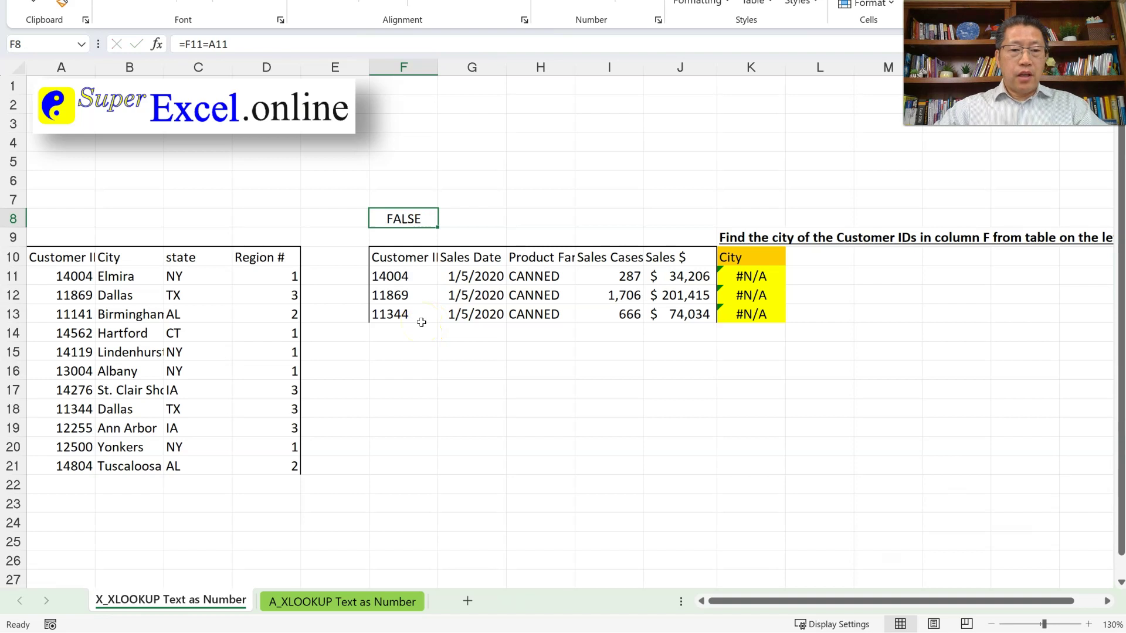
Compare the alignment of the Customer IDs in F11 and A11 with the numeric Region # and text state columns.
left_click(402, 277)
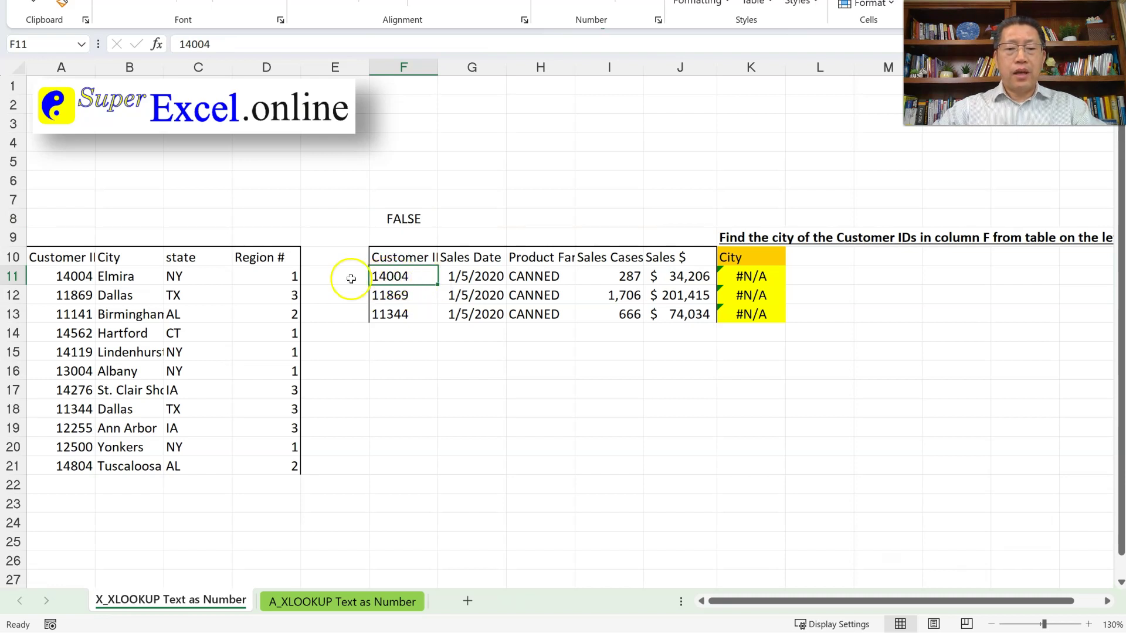
left_click(49, 282)
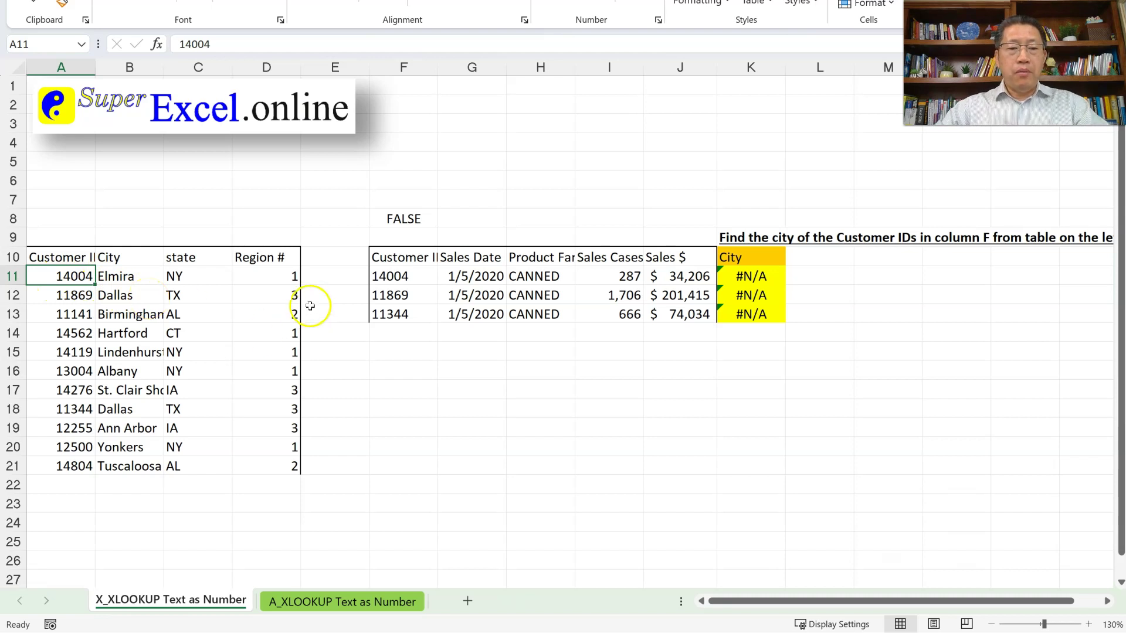
left_click_drag(287, 278, 287, 463)
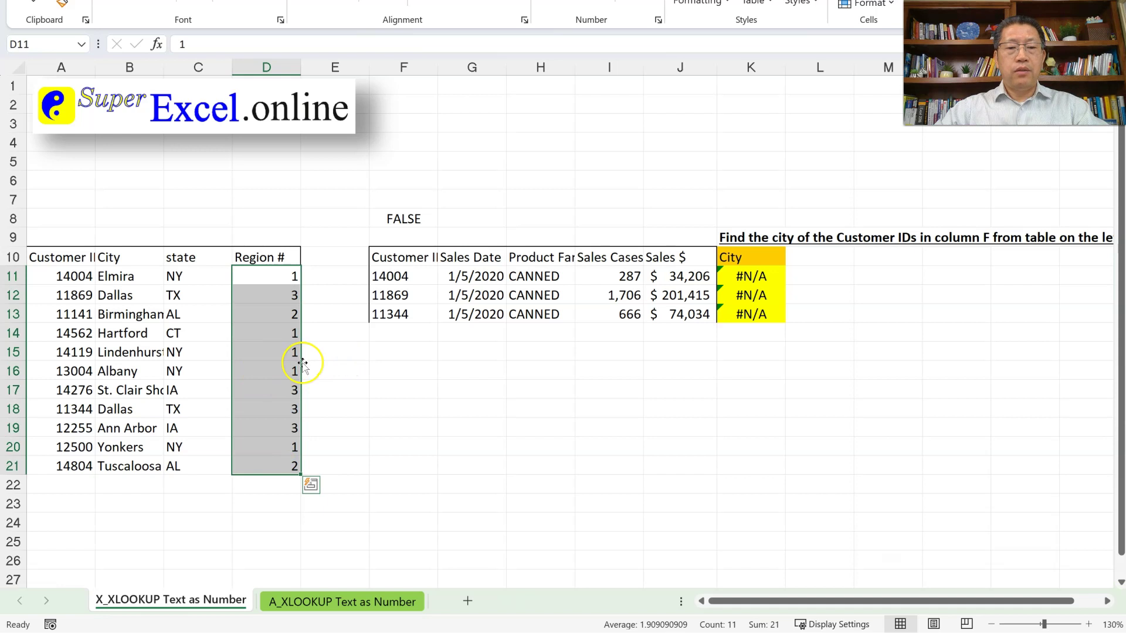
left_click_drag(197, 275, 186, 462)
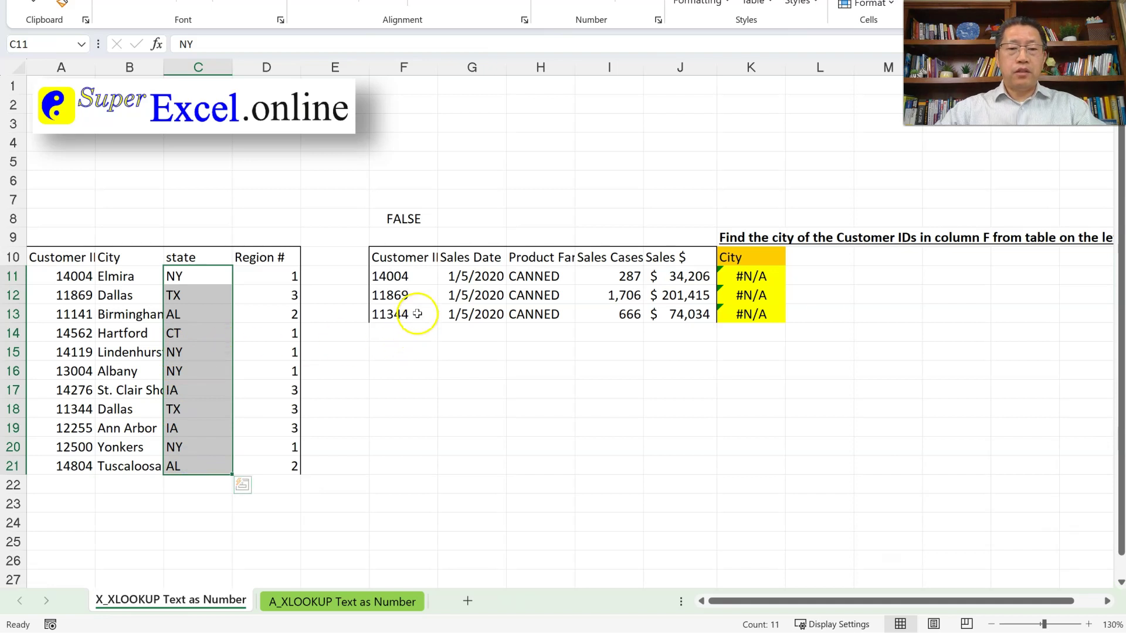
Right-align the Customer IDs in F11:F13 and check the cells.
left_click(398, 275)
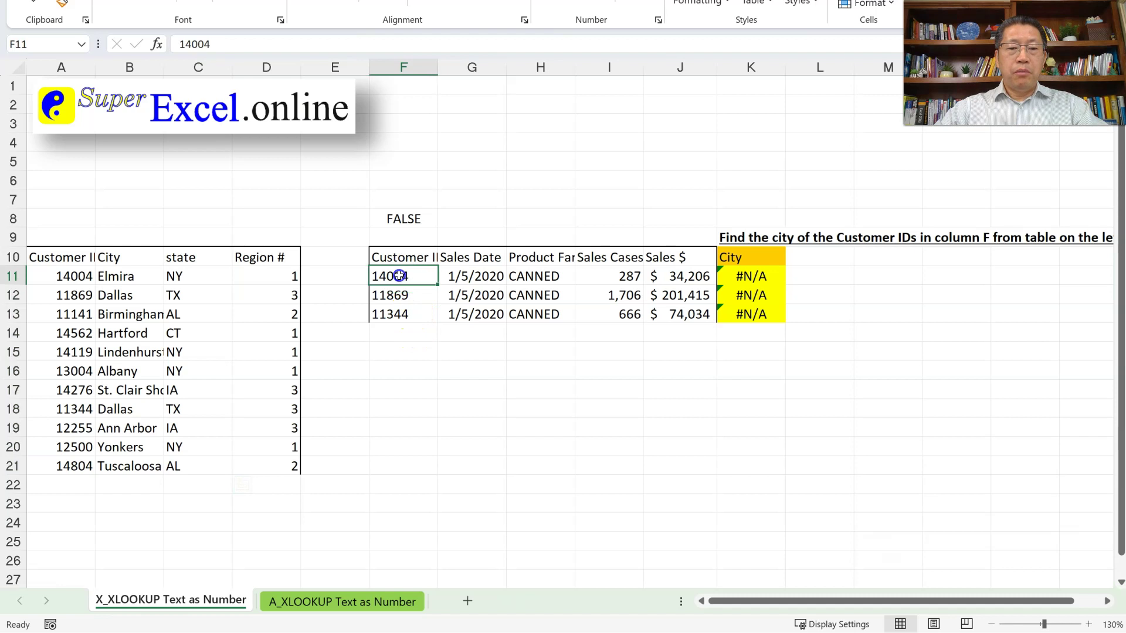
left_click_drag(399, 281, 398, 310)
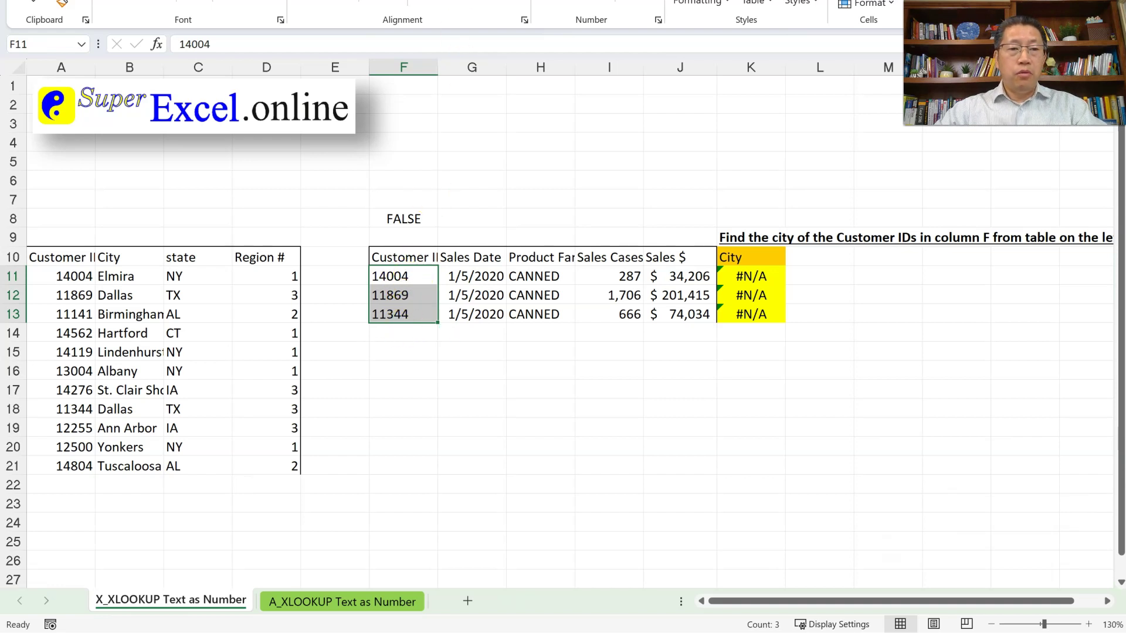
left_click(343, 4)
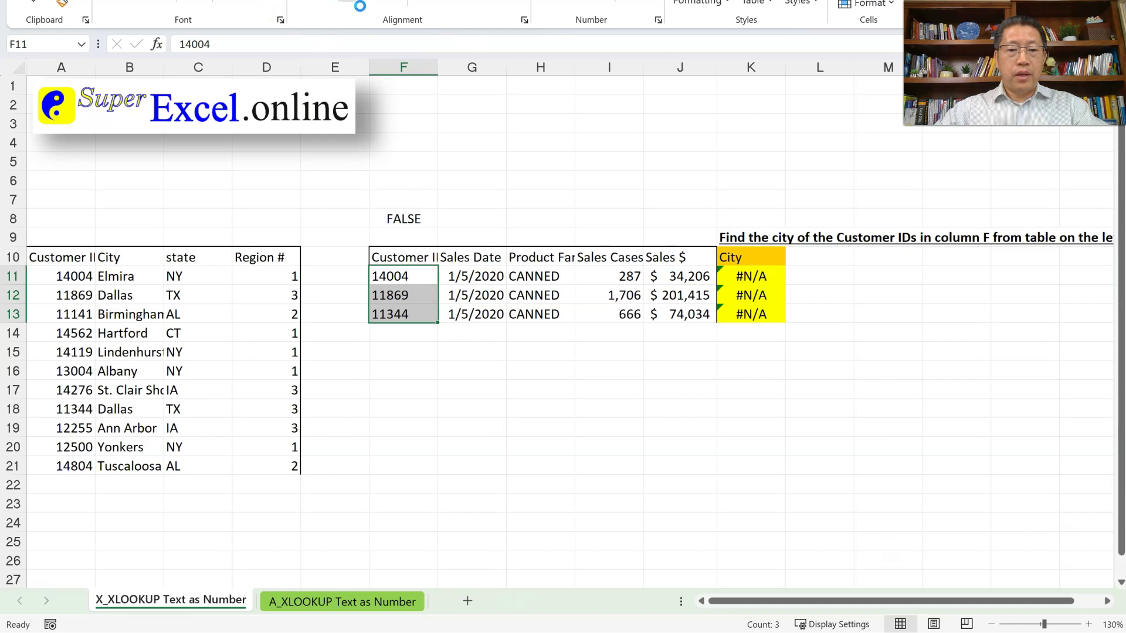
left_click(417, 279)
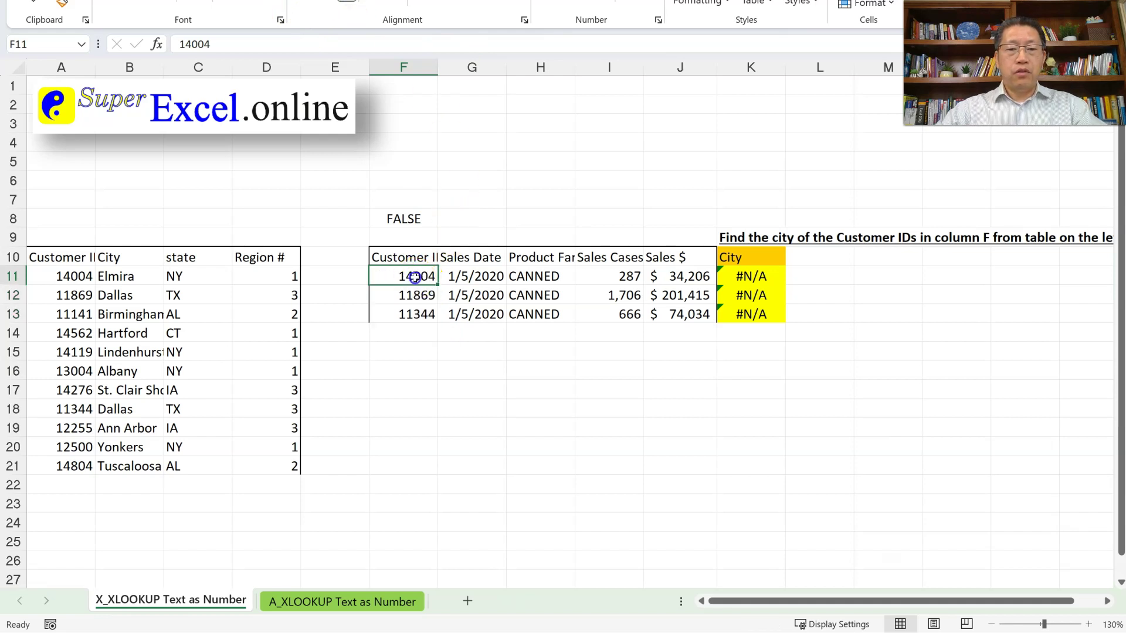
left_click(419, 293)
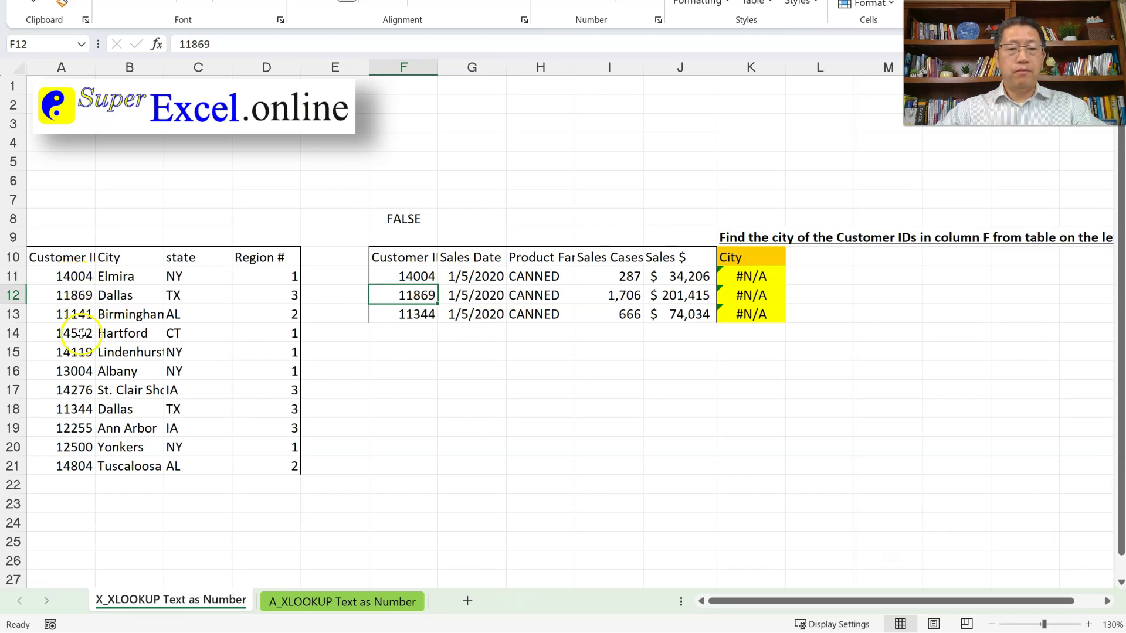
Recheck the comparison formula in F8 and examine the Customer IDs in F11:F13 against those in A11:A21.
double_click(415, 219)
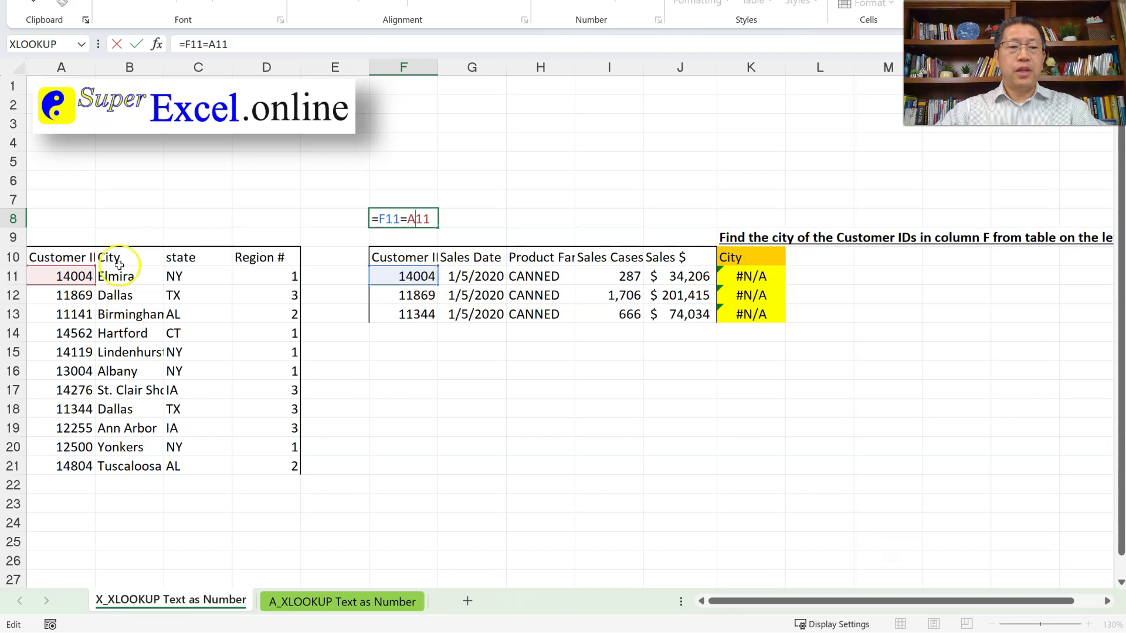
key("Escape")
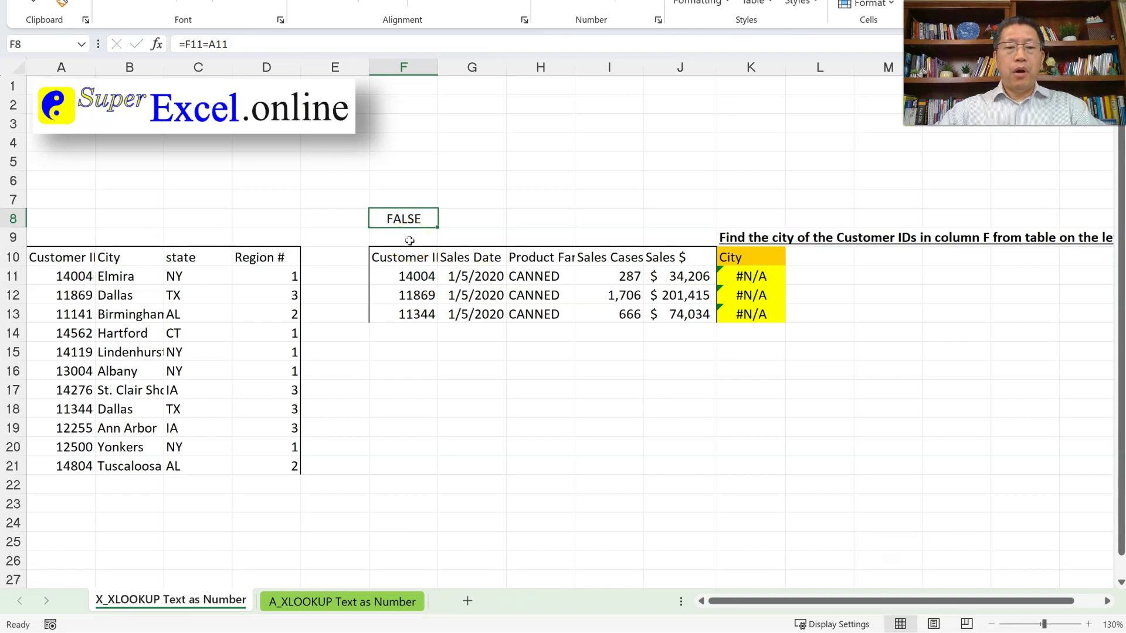
left_click_drag(409, 276, 410, 314)
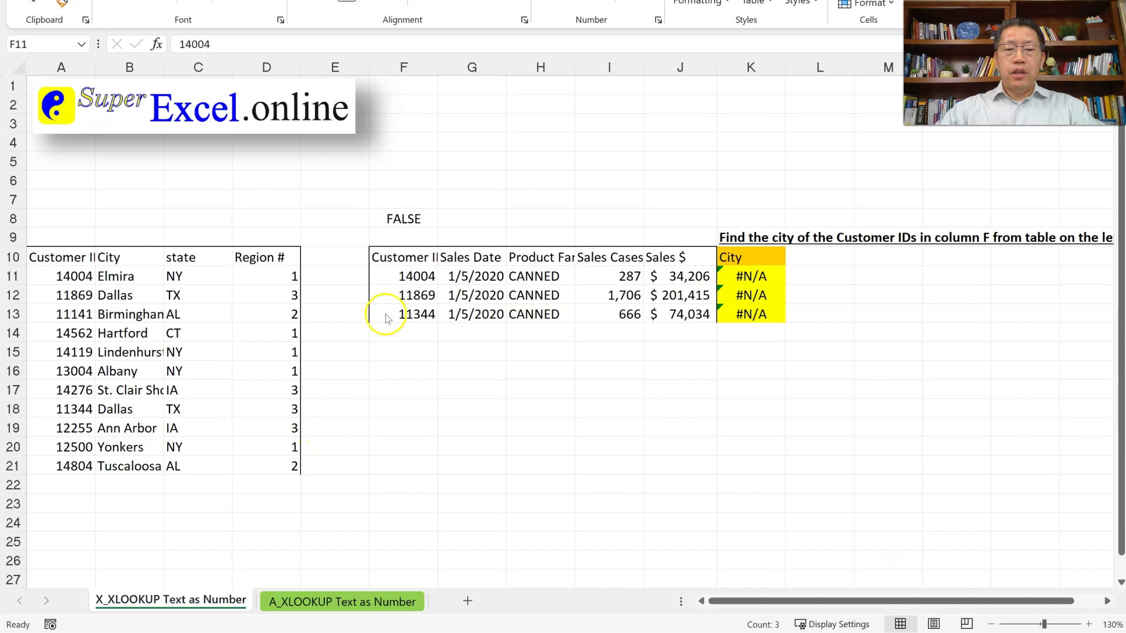
left_click_drag(77, 276, 57, 460)
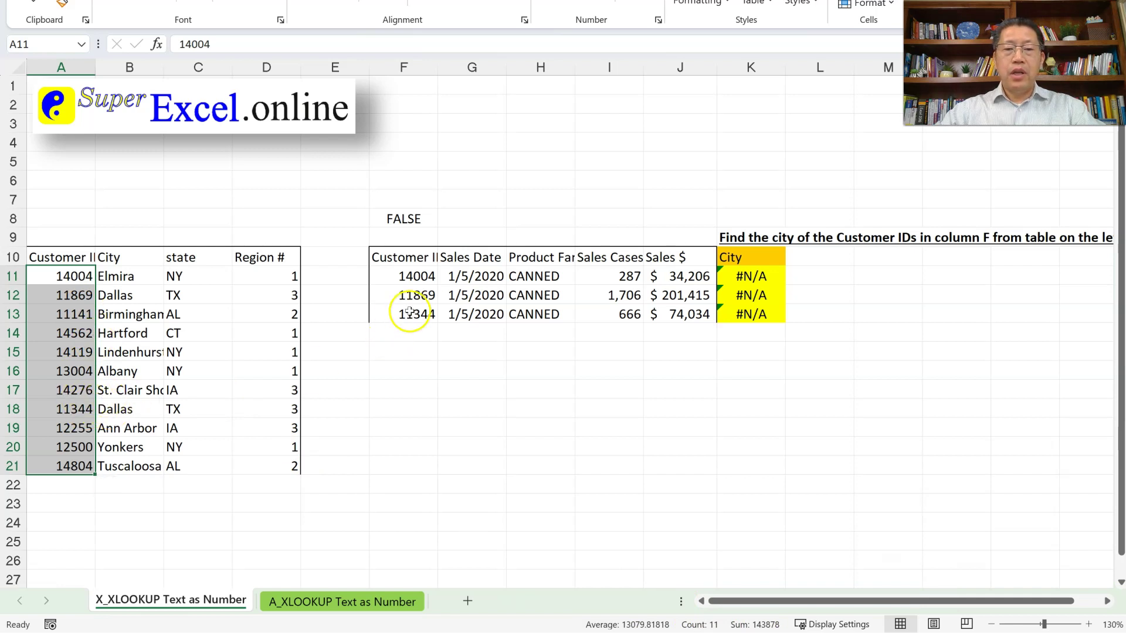
left_click_drag(402, 278, 402, 310)
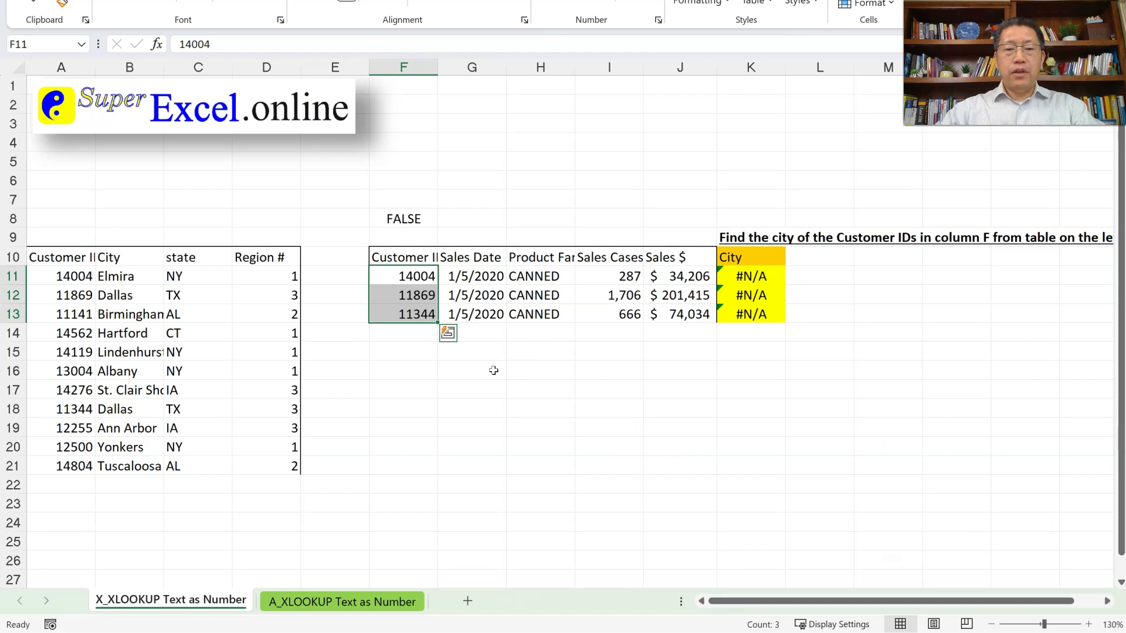
Enter =ISNUMBER(F11) in F6 to test whether the Customer ID is a number, and review the formula.
left_click(431, 184)
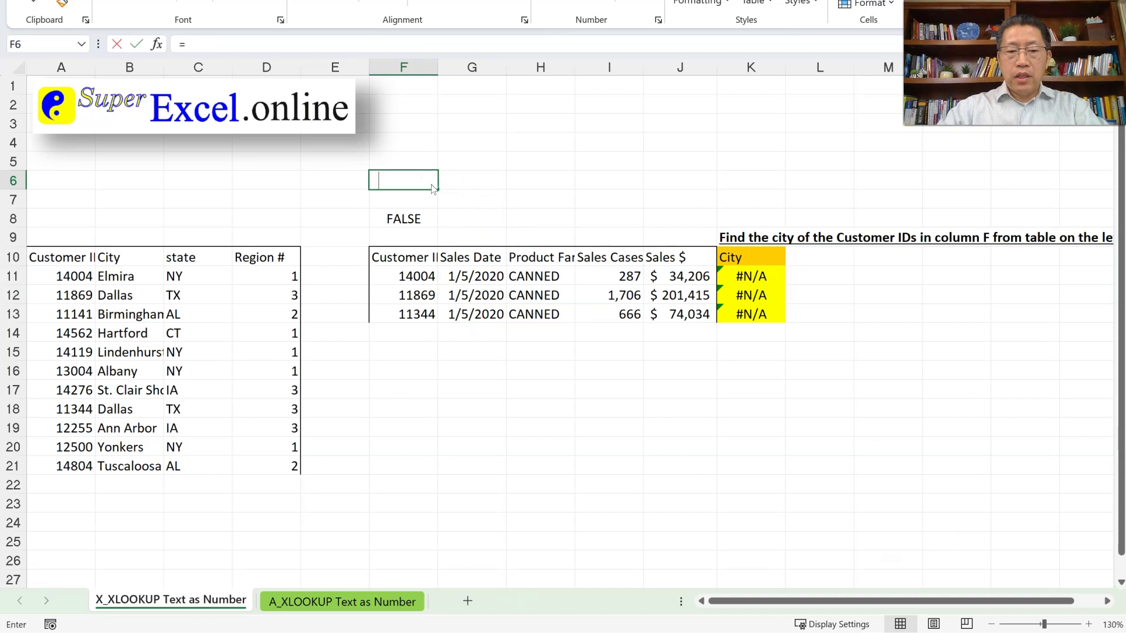
type("=is")
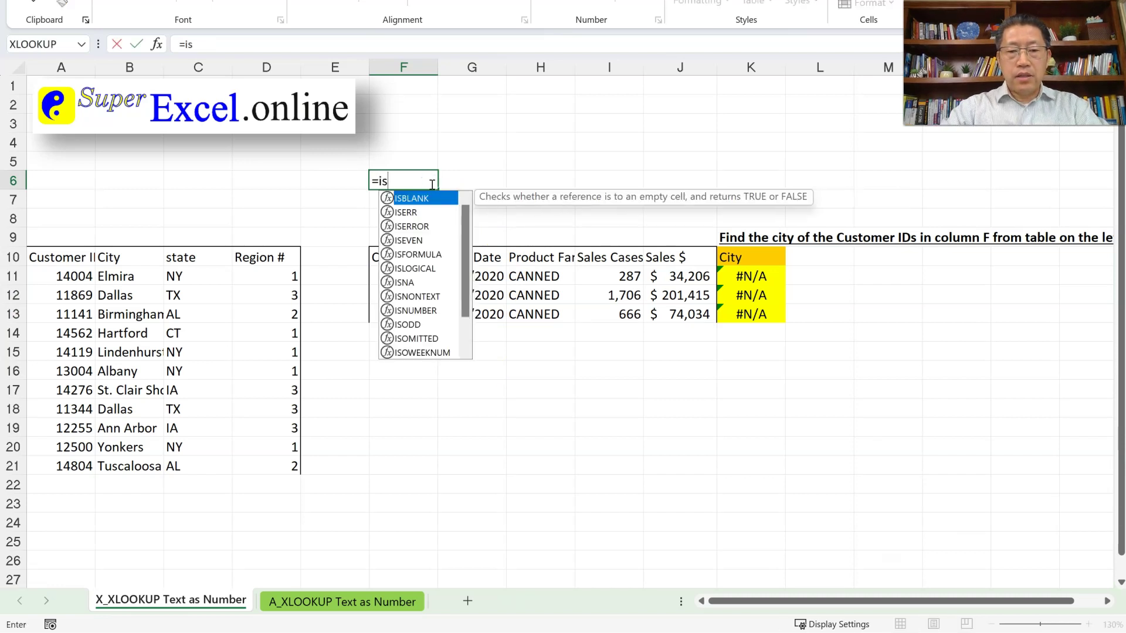
type("num")
key("Tab")
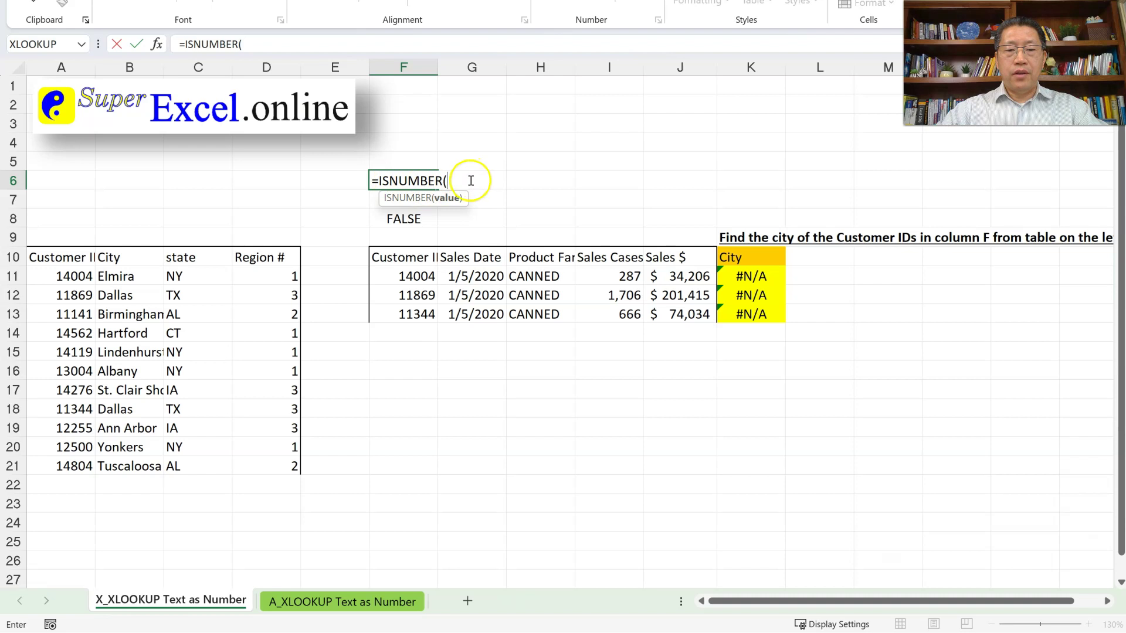
left_click(412, 279)
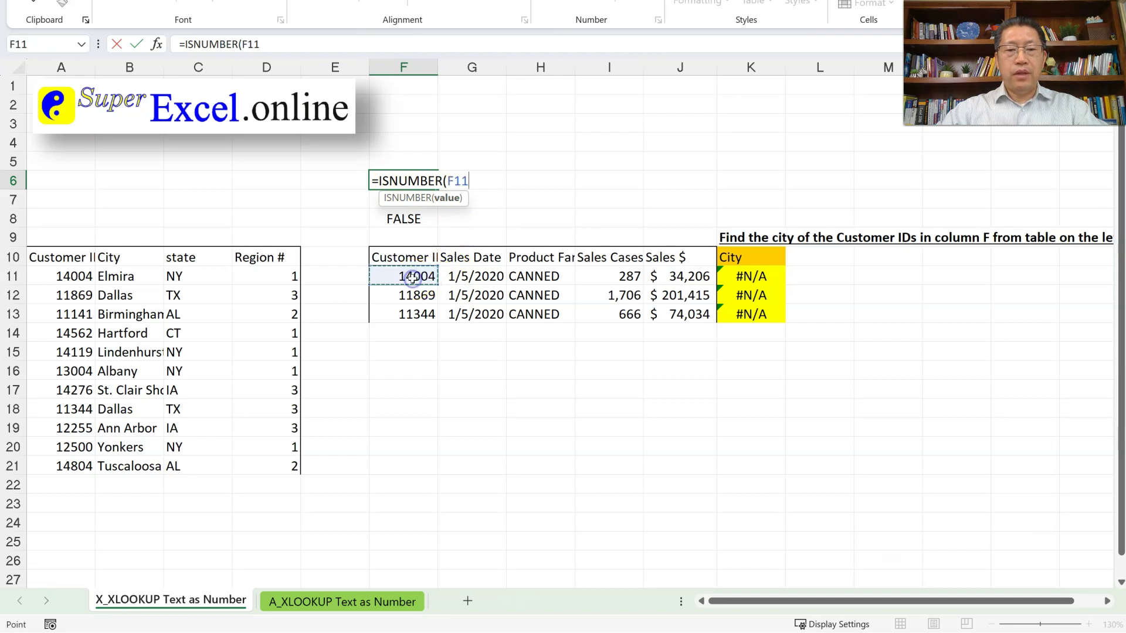
type(")")
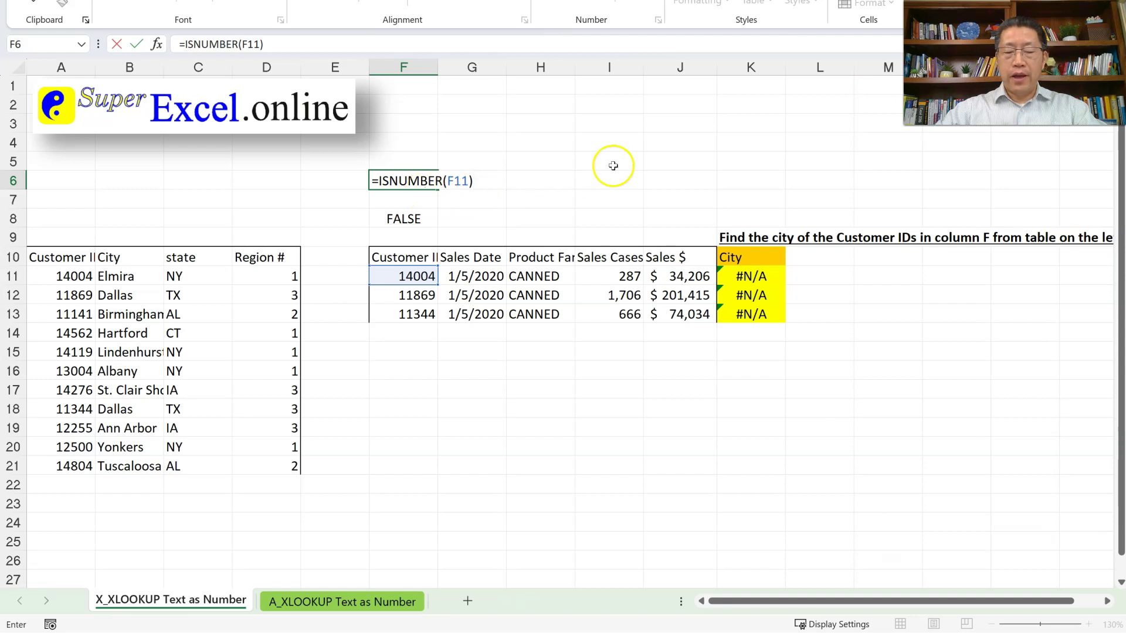
key("Return")
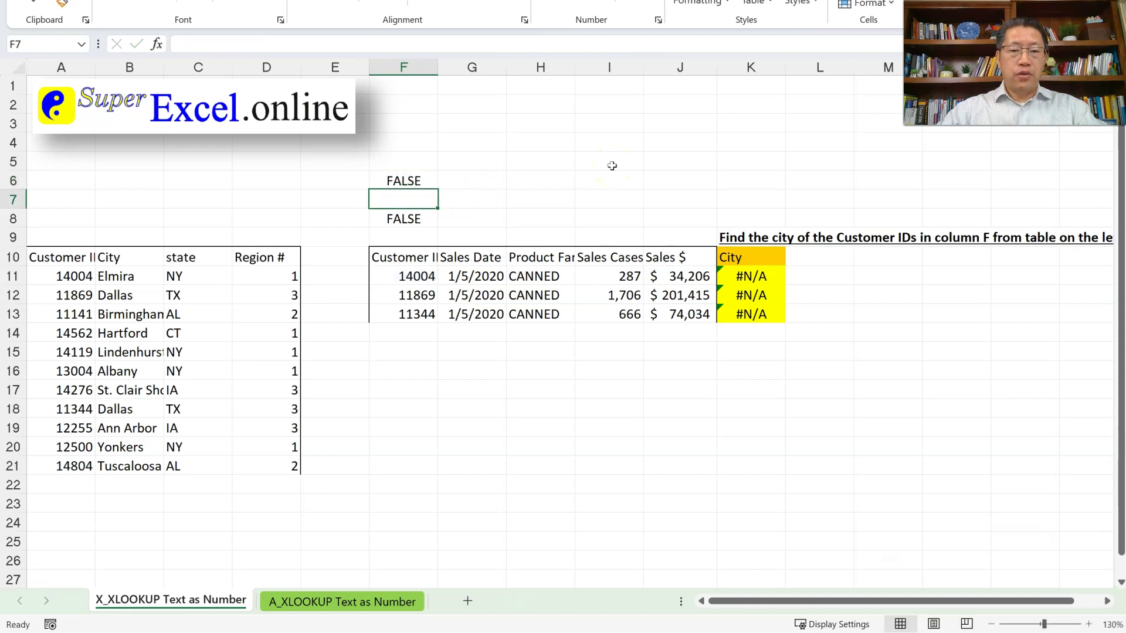
double_click(404, 181)
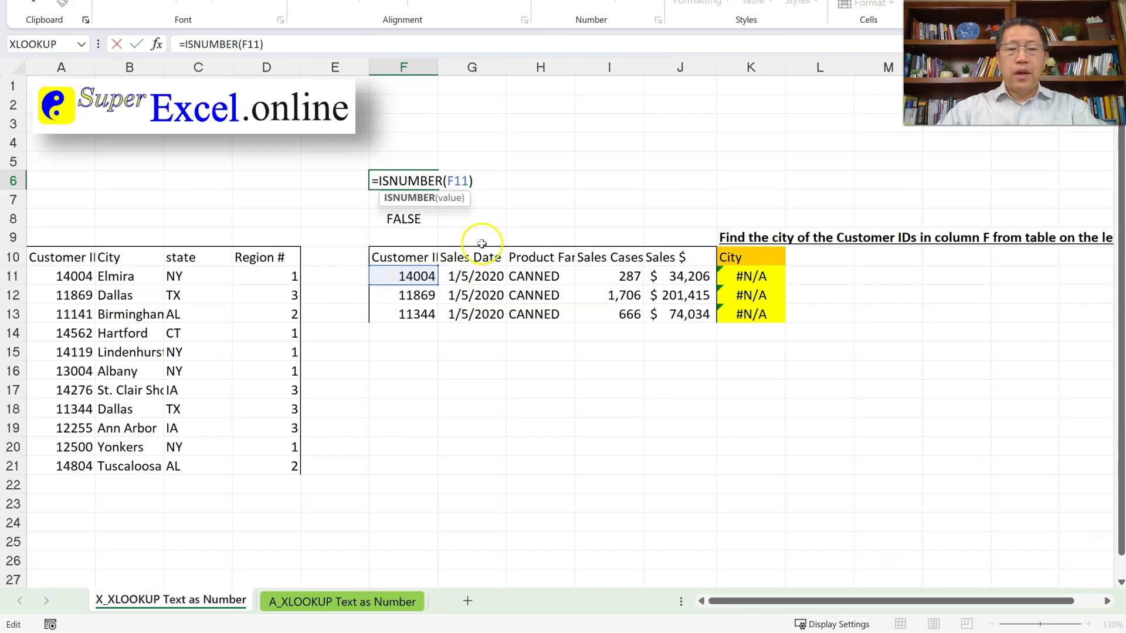
key("Return")
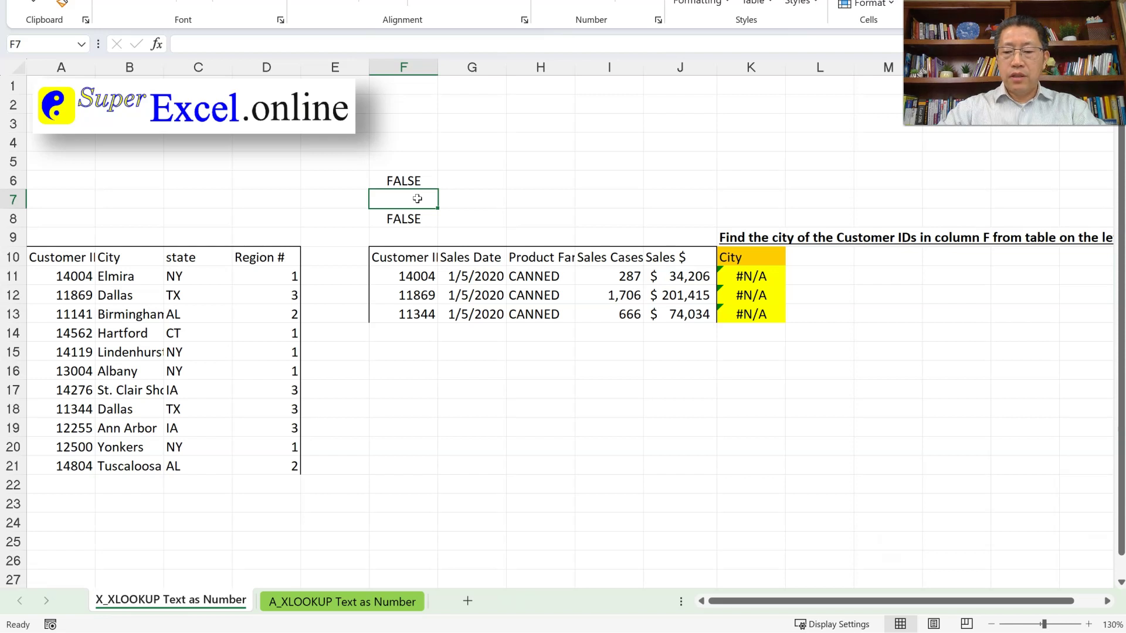
Enter =ISTEXT(F11) in F7 to test whether the Customer ID is stored as text.
type("=ist")
key("Tab")
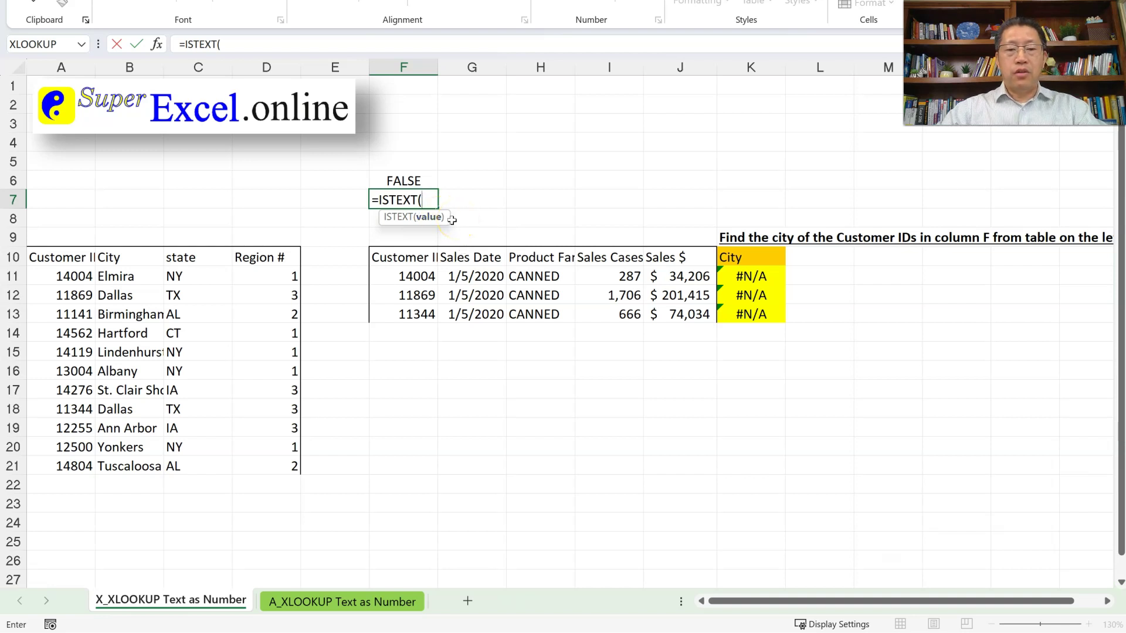
left_click(388, 278)
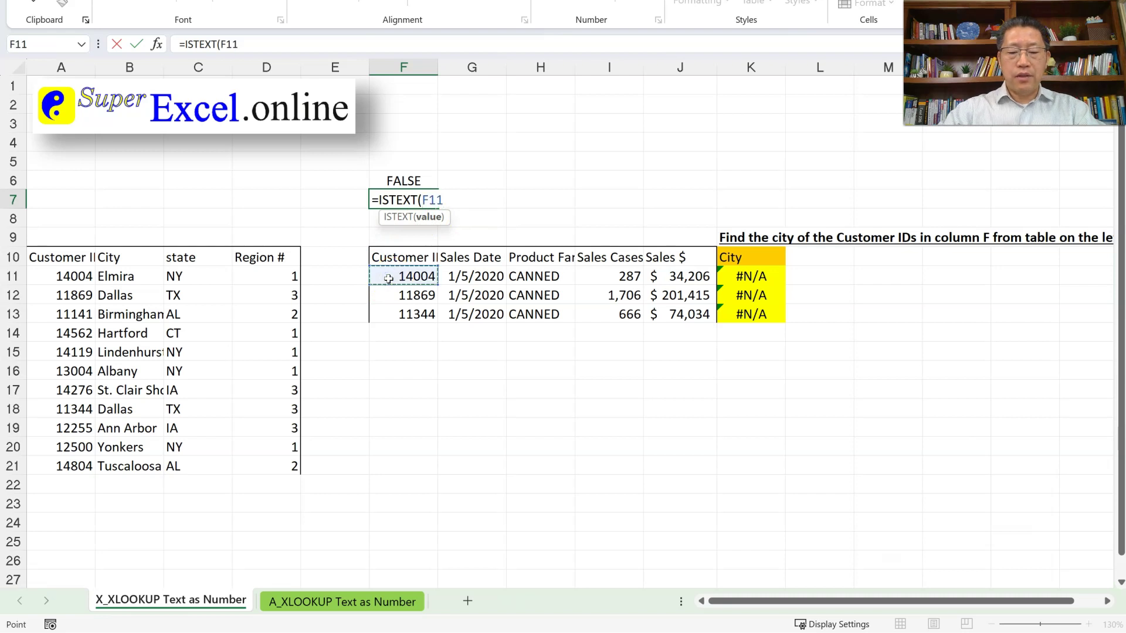
type(")")
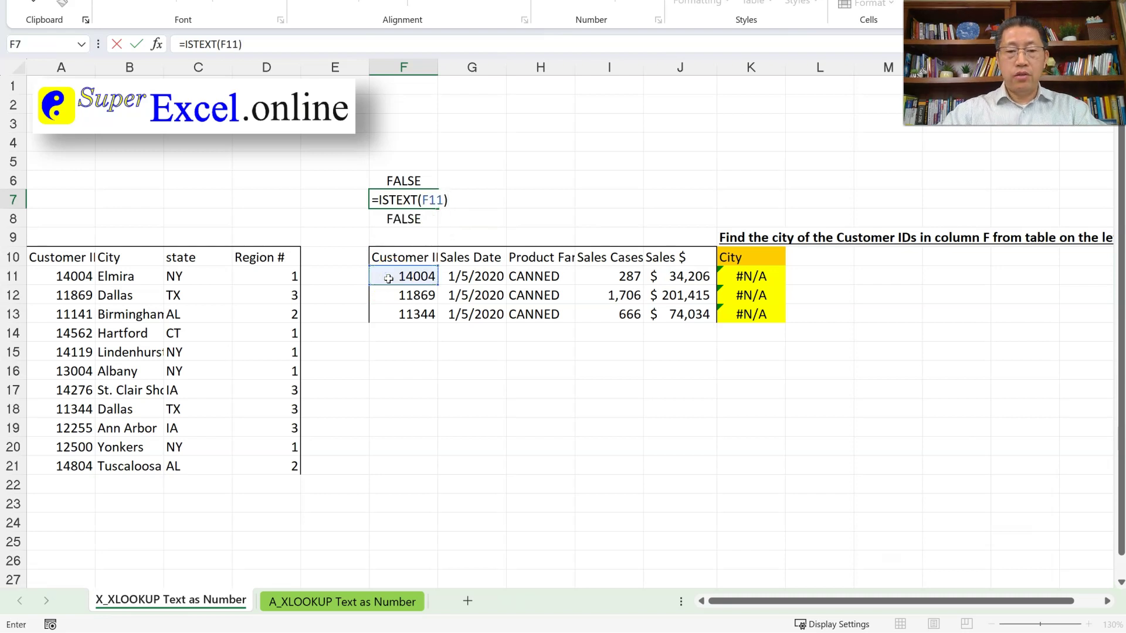
key("Return")
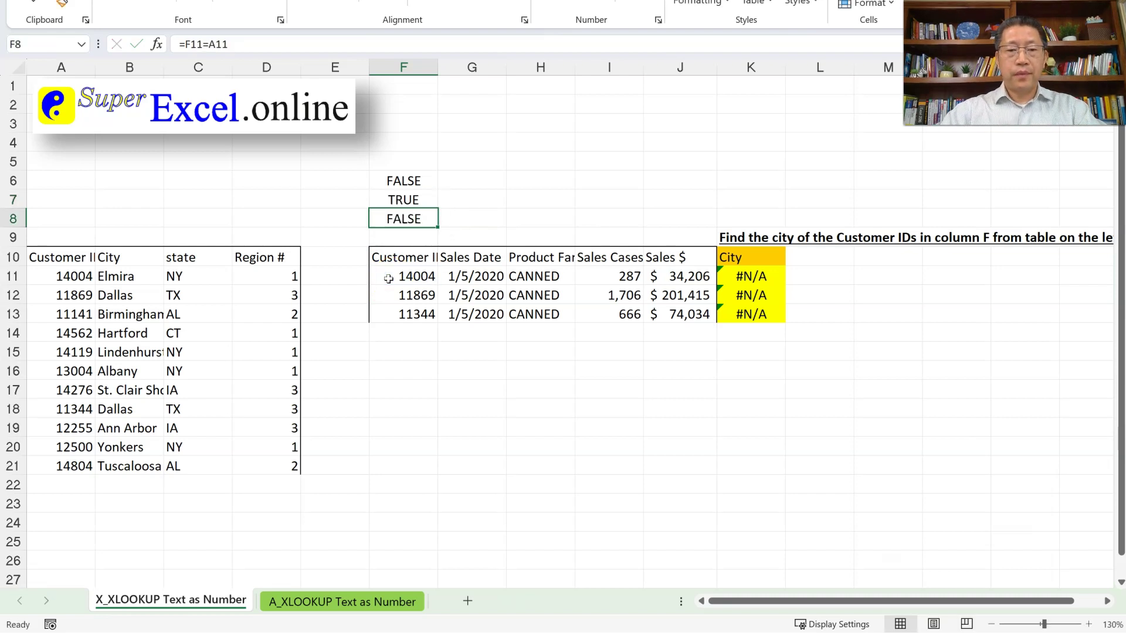
Review the ISTEXT formula in F7 that tests the Customer ID in F11.
left_click(417, 200)
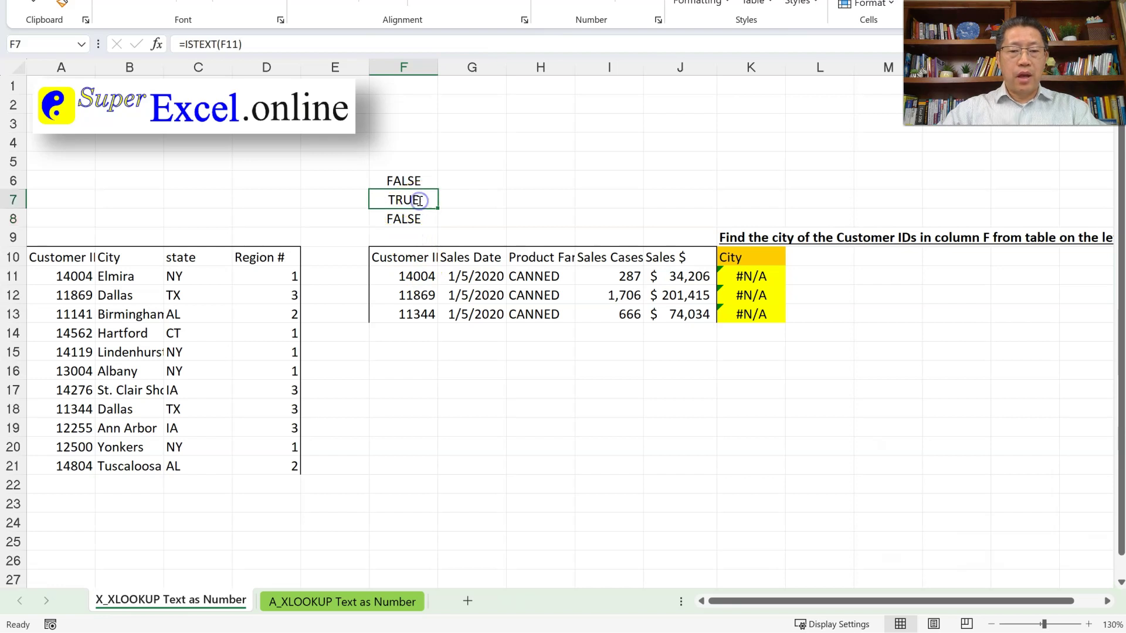
key("F2")
key("Escape")
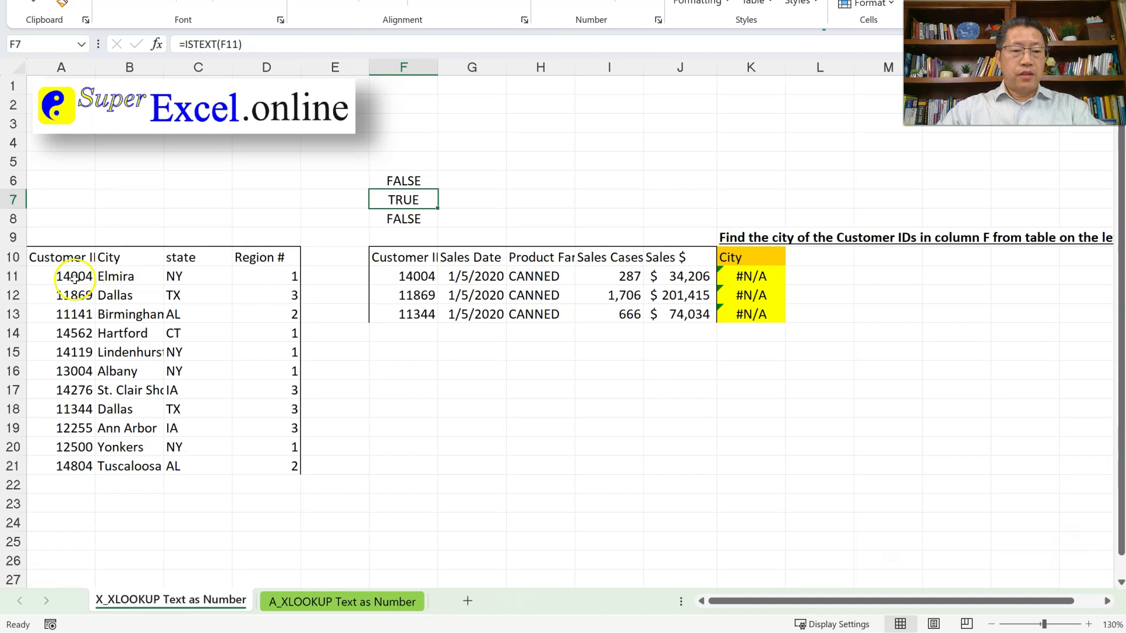
Enter =ISNUMBER(A11) in A7 to test whether the lookup table's first Customer ID is a number, and review the formula.
left_click(78, 200)
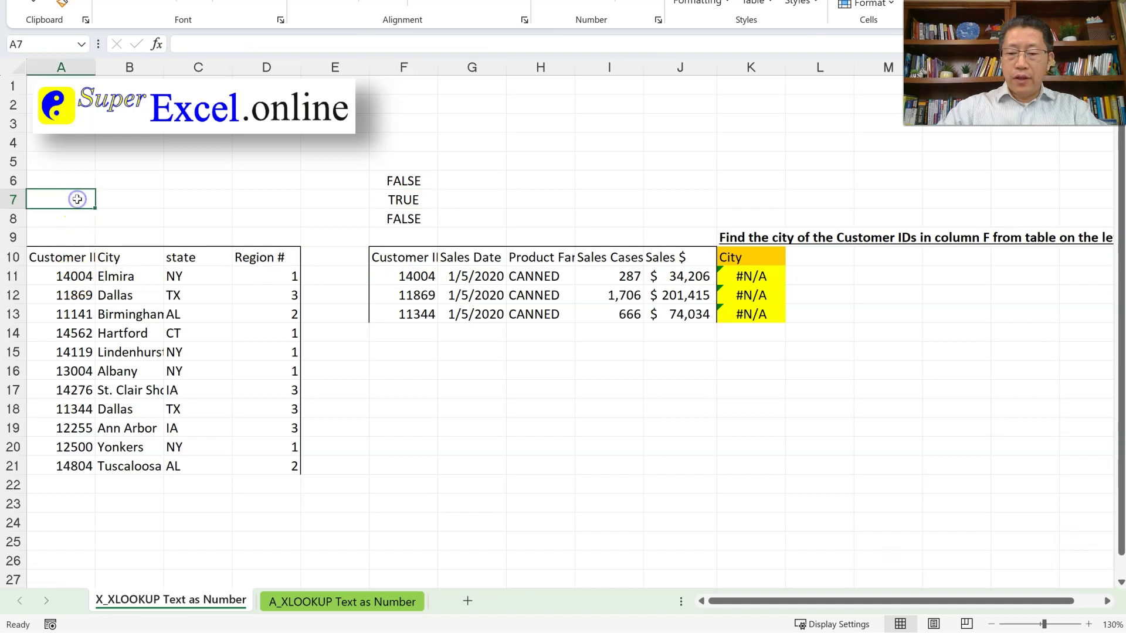
type("=")
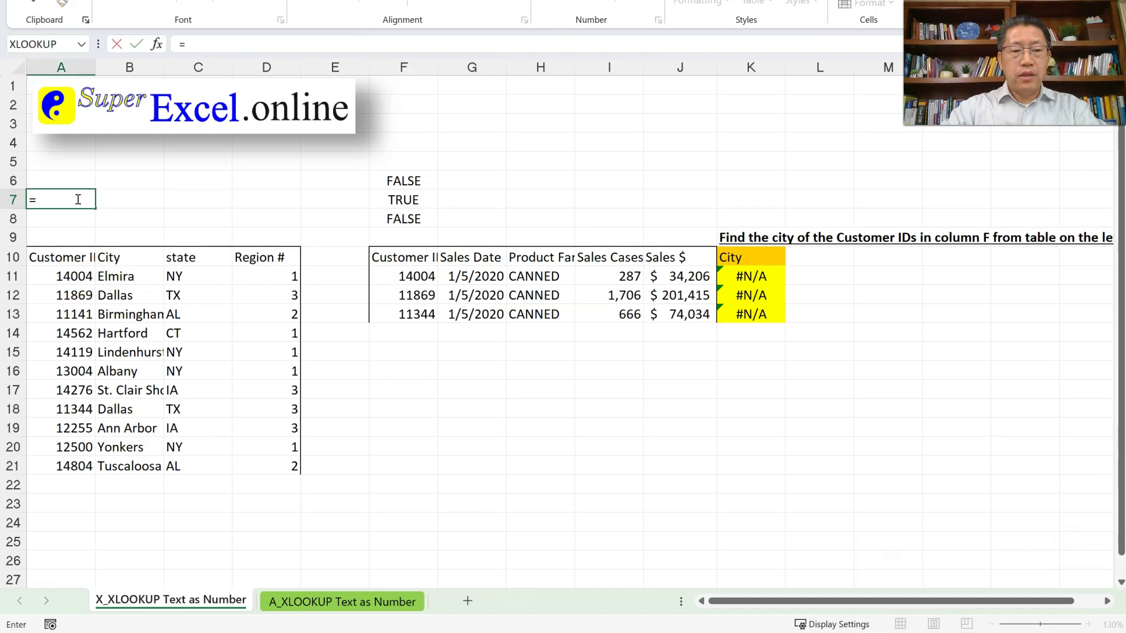
type("isnu")
key("Tab")
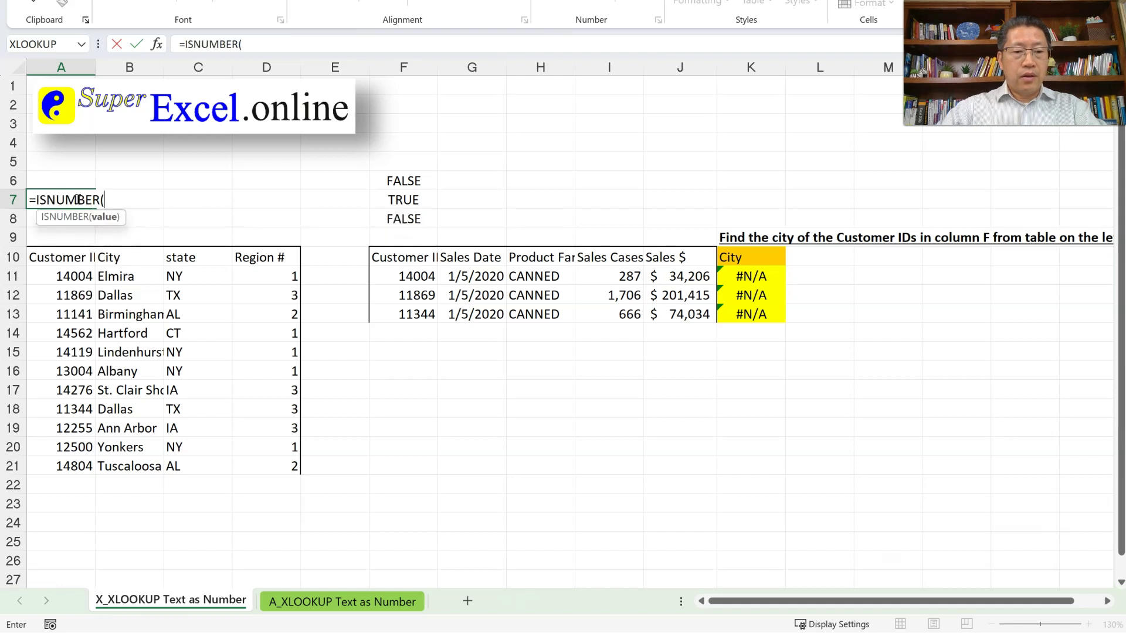
left_click(62, 276)
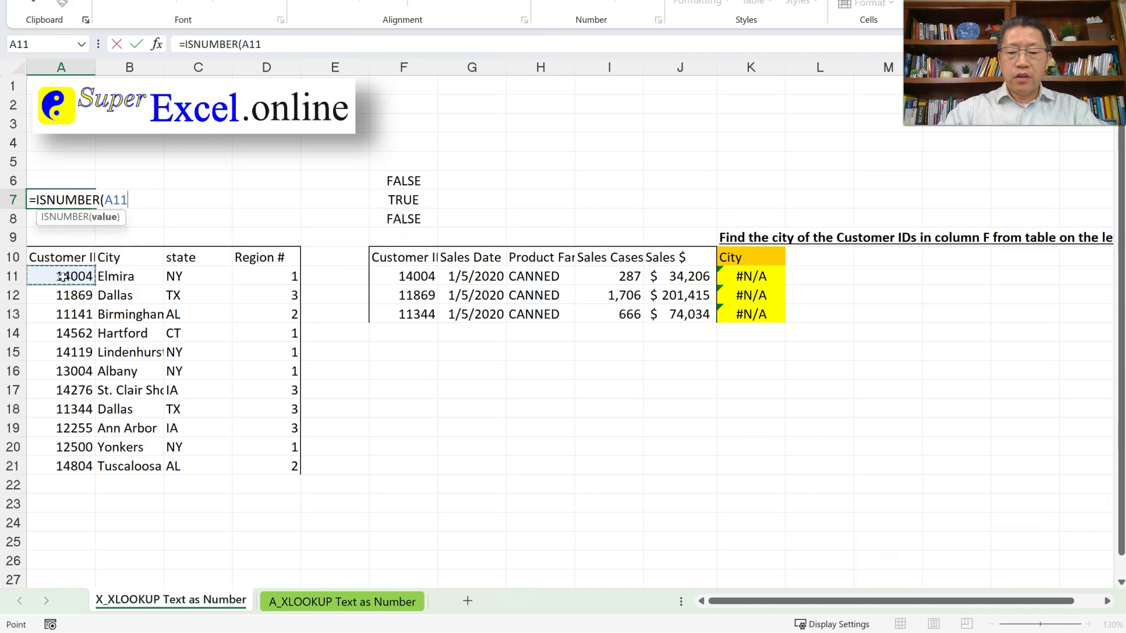
type(")")
key("Return")
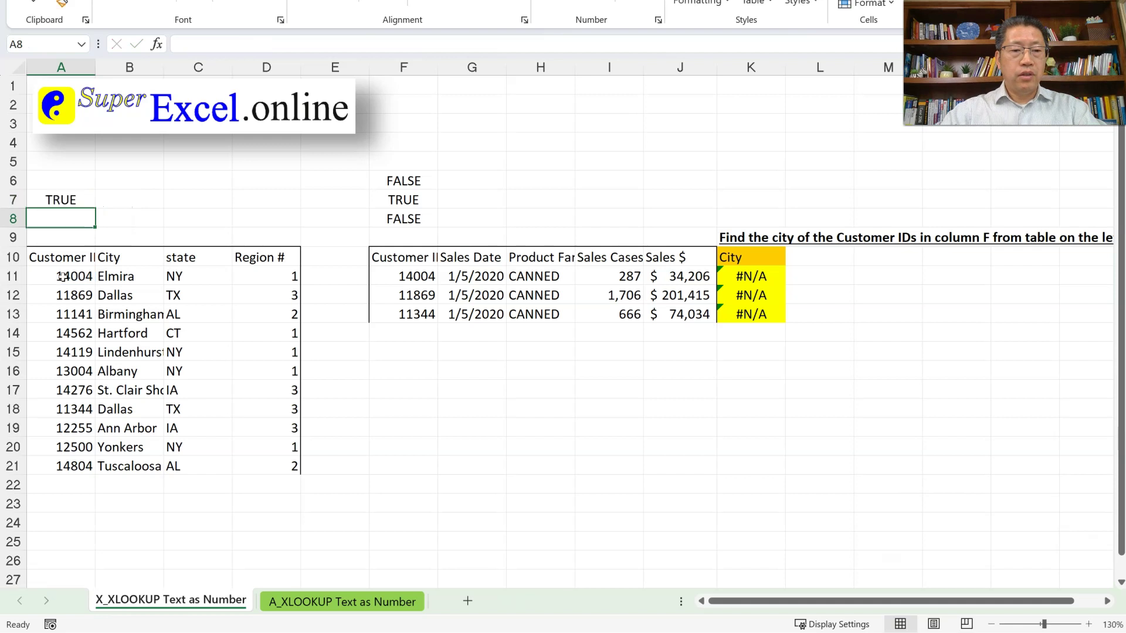
double_click(75, 200)
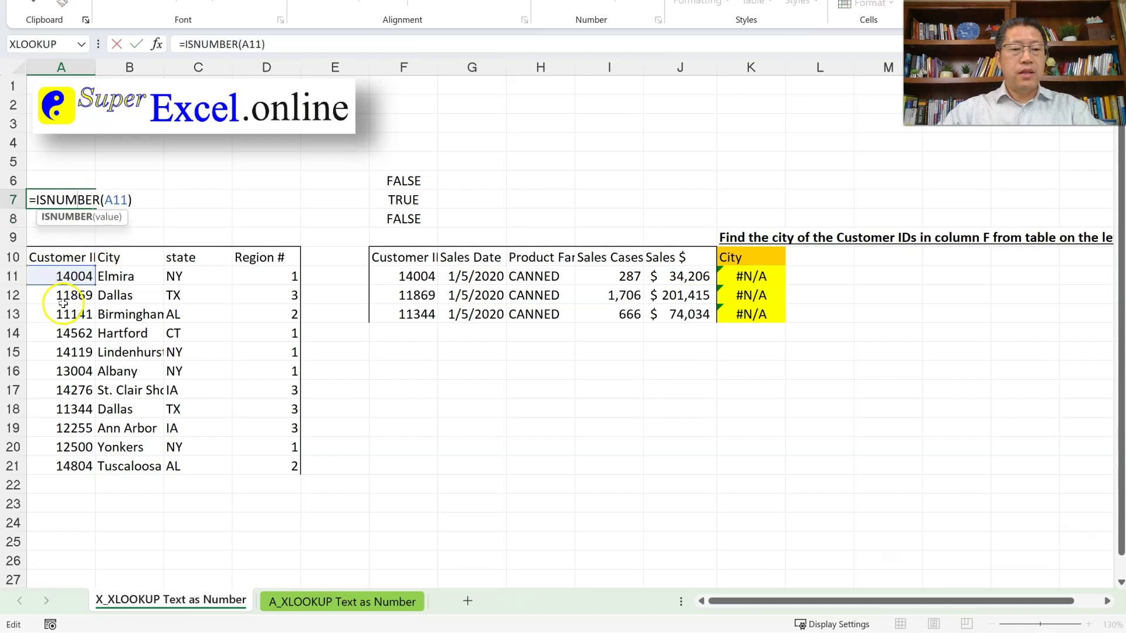
key("Escape")
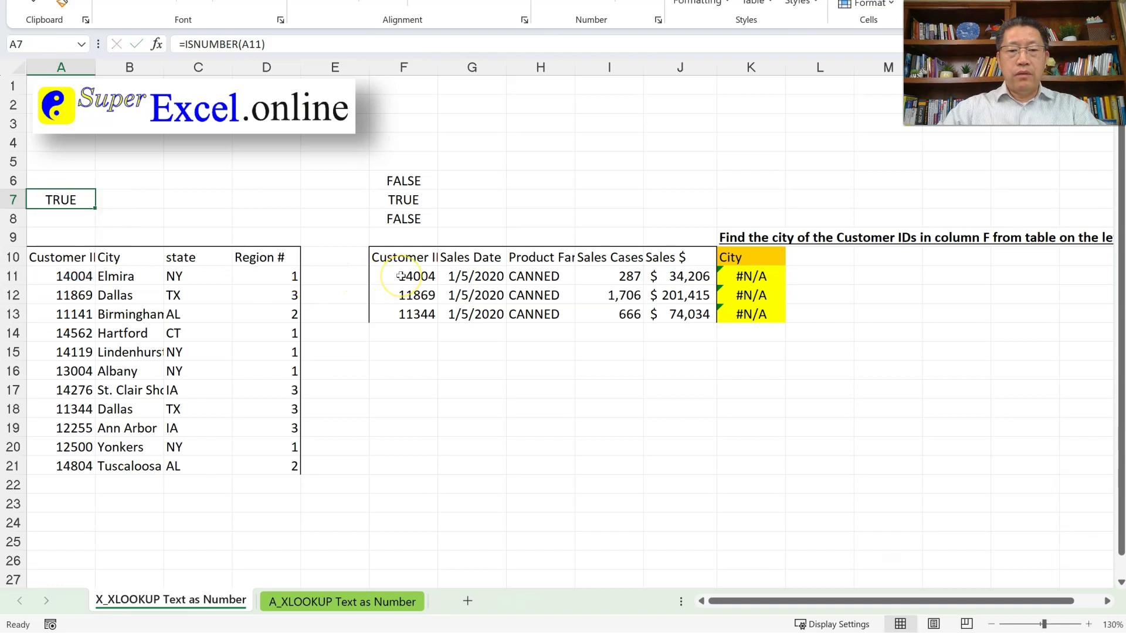
Recheck the ISTEXT formula in F7 and compare the Customer ID in F11 with the one in A11.
left_click(419, 200)
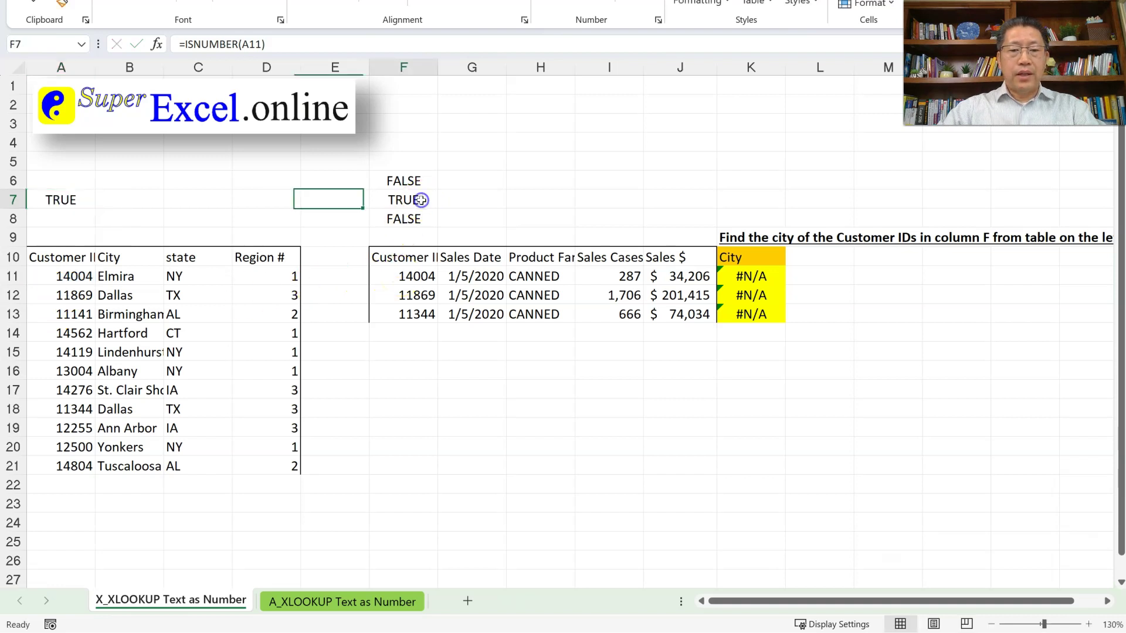
double_click(422, 200)
left_click(453, 222)
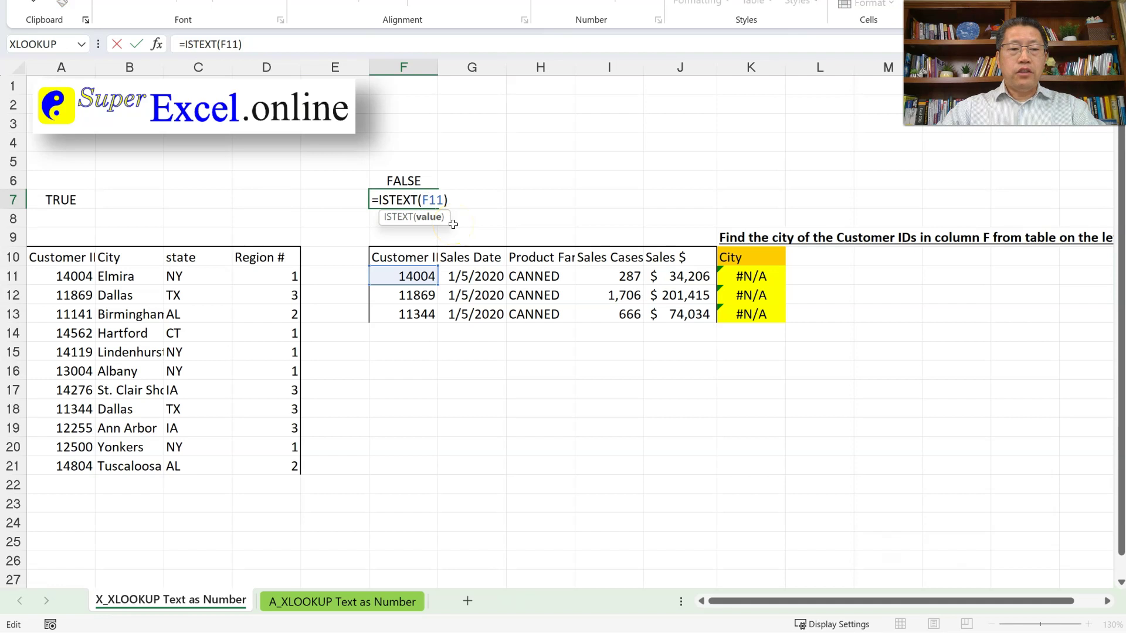
key("ctrl+Return")
left_click(414, 276)
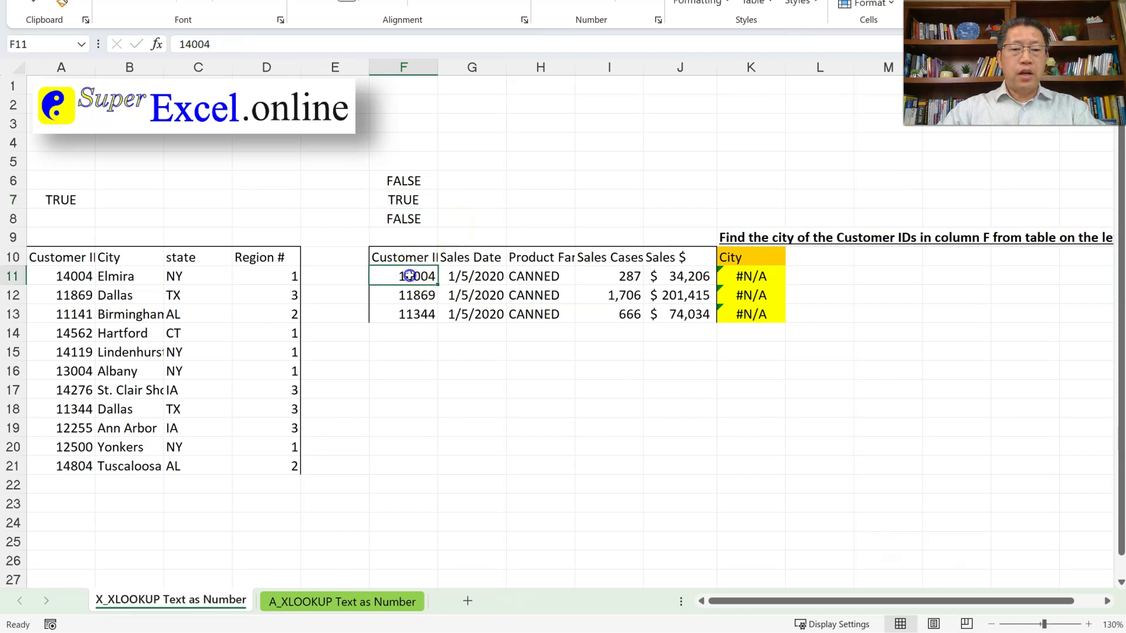
left_click(69, 278)
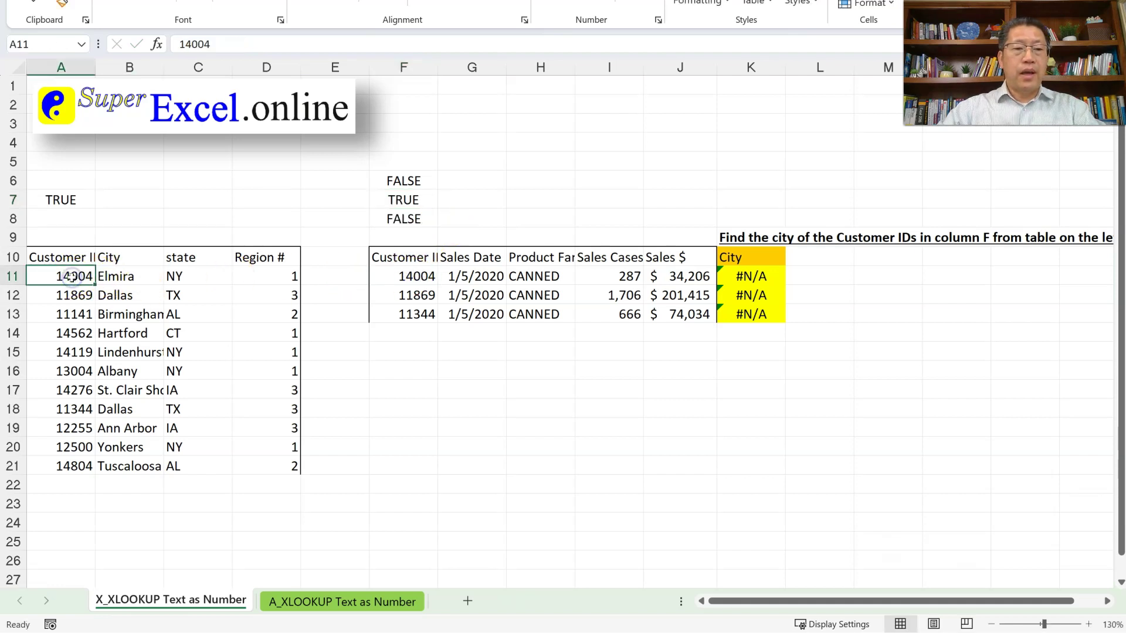
left_click(400, 277)
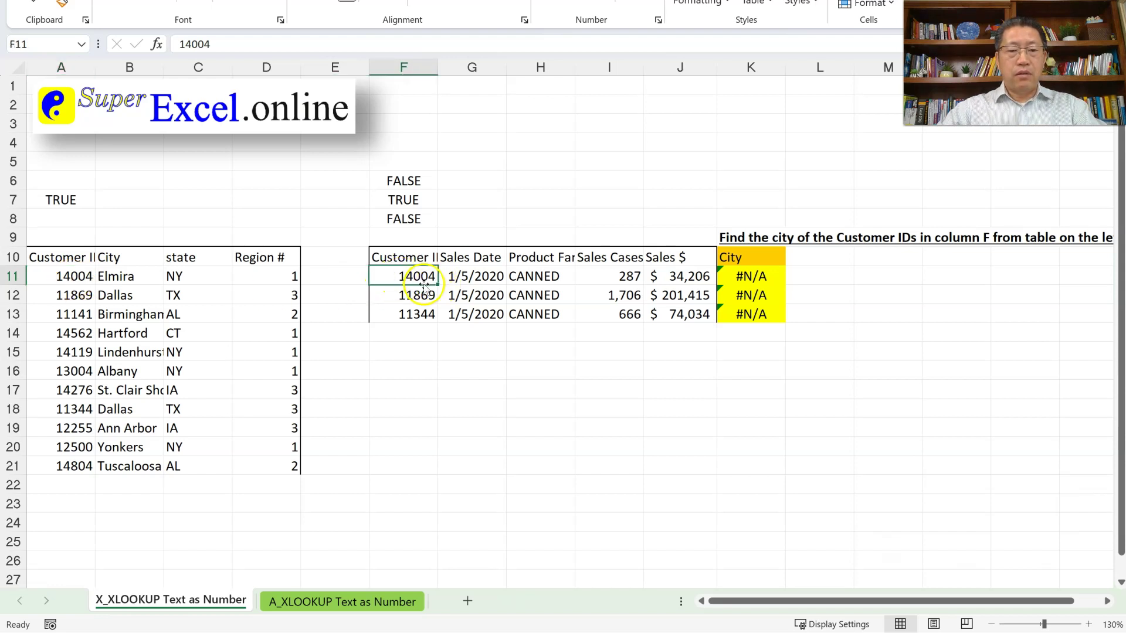
Review the XLOOKUP formula in K11 and compare the Customer IDs in F11:F13 with those in A11:A21.
double_click(733, 277)
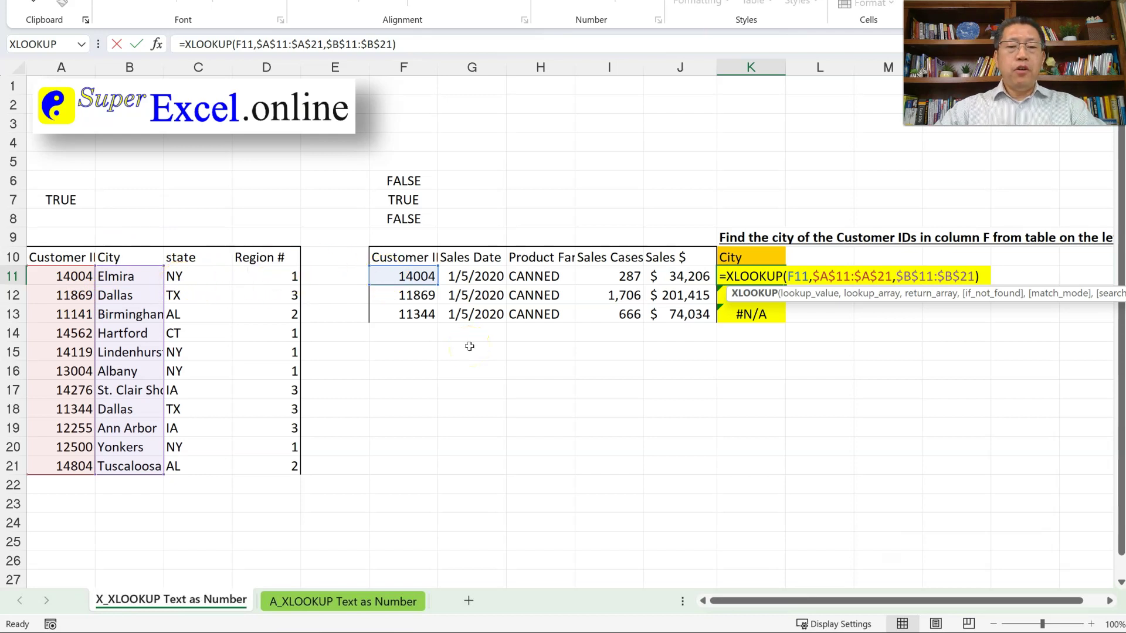
key("ctrl+Return")
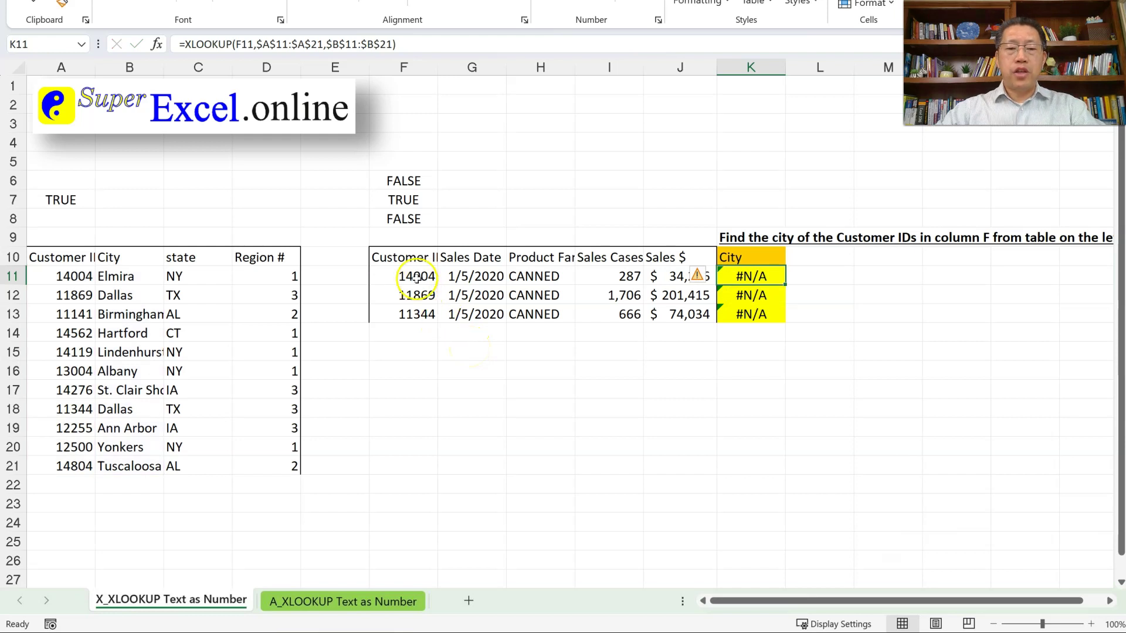
left_click_drag(410, 276, 412, 307)
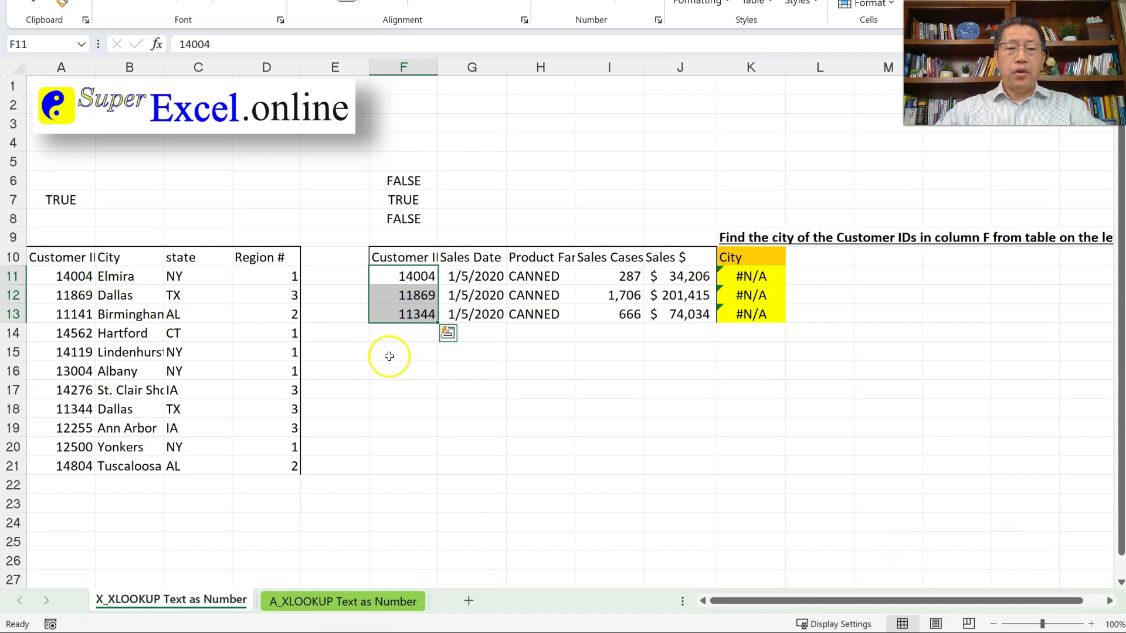
left_click(73, 279)
left_click_drag(69, 301, 59, 455)
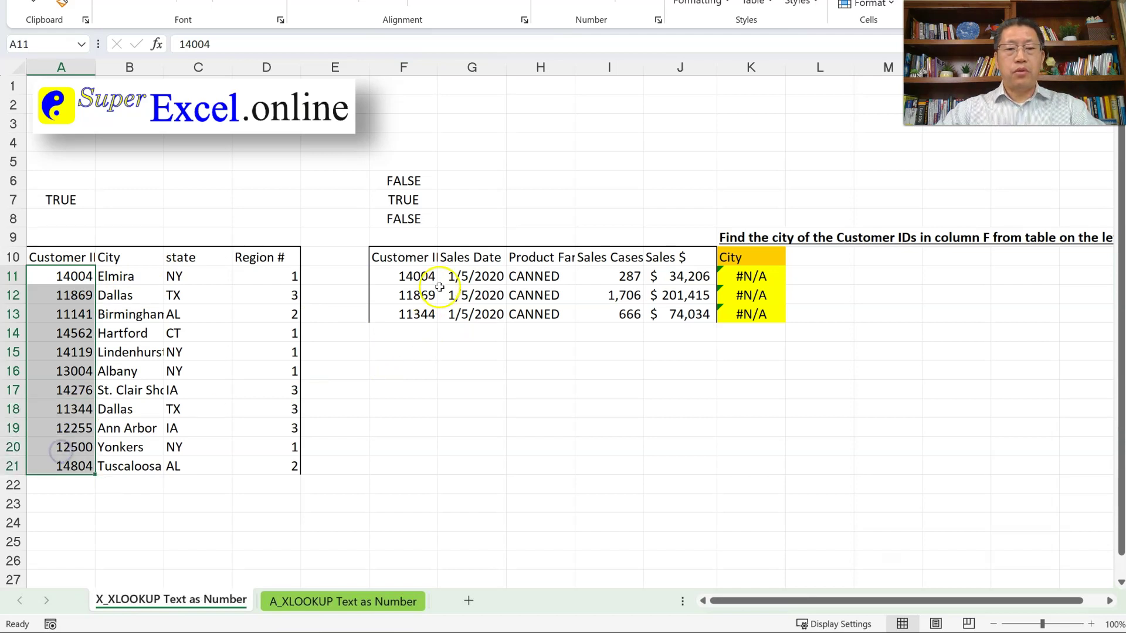
left_click(415, 281)
left_click_drag(415, 281, 412, 315)
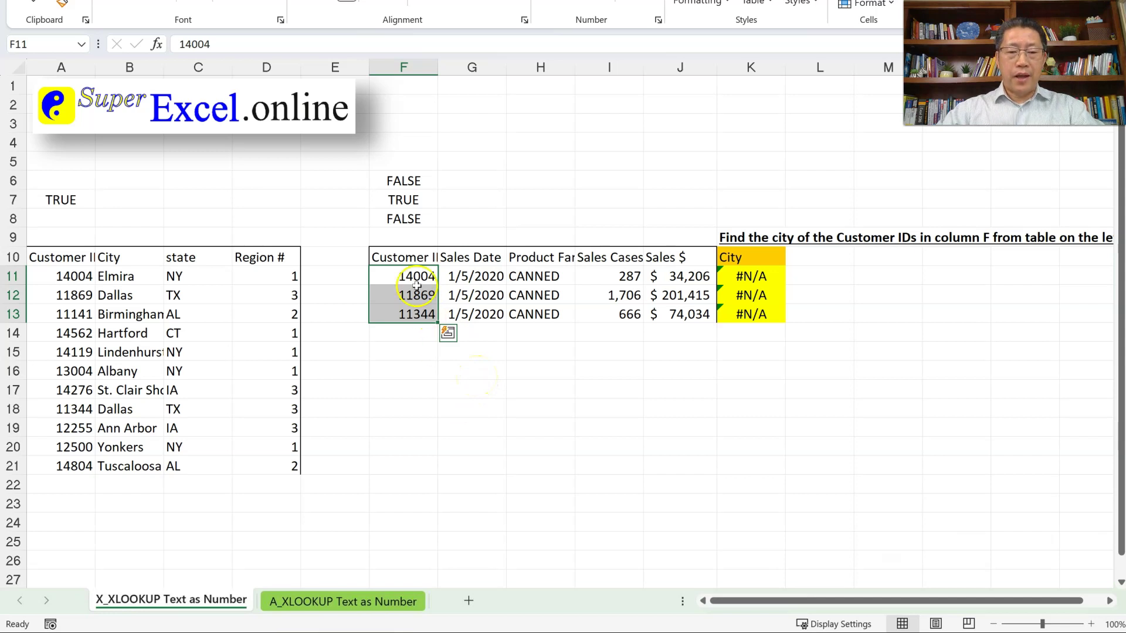
left_click_drag(410, 277, 406, 309)
left_click_drag(71, 277, 69, 455)
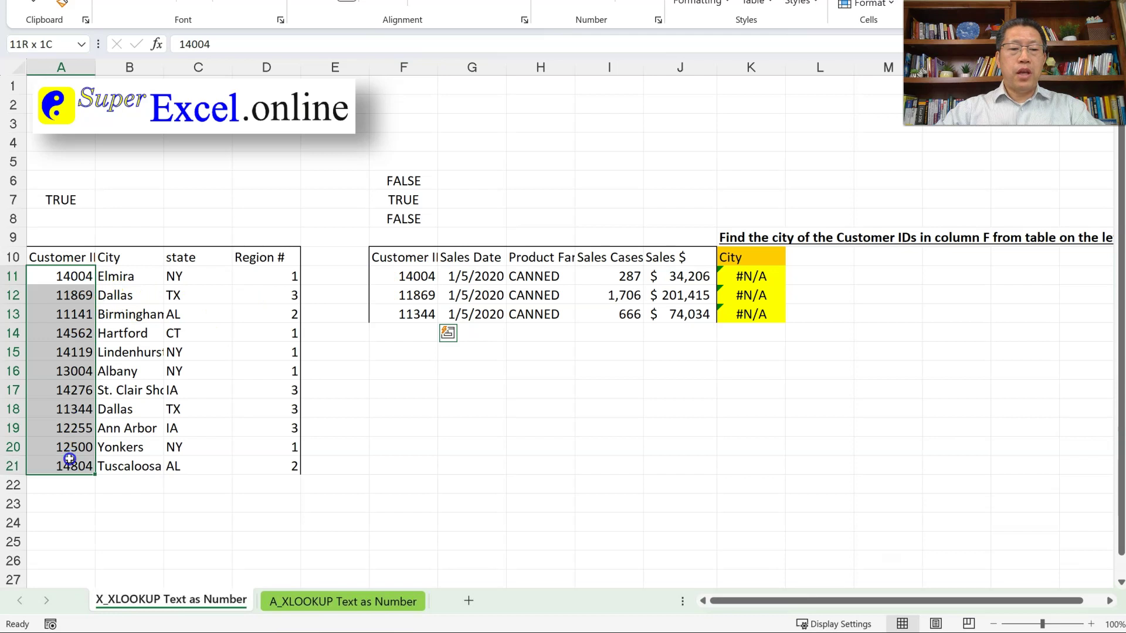
Inspect the lookup value F11 inside the XLOOKUP formula in K11, leaving the formula as it is.
double_click(760, 280)
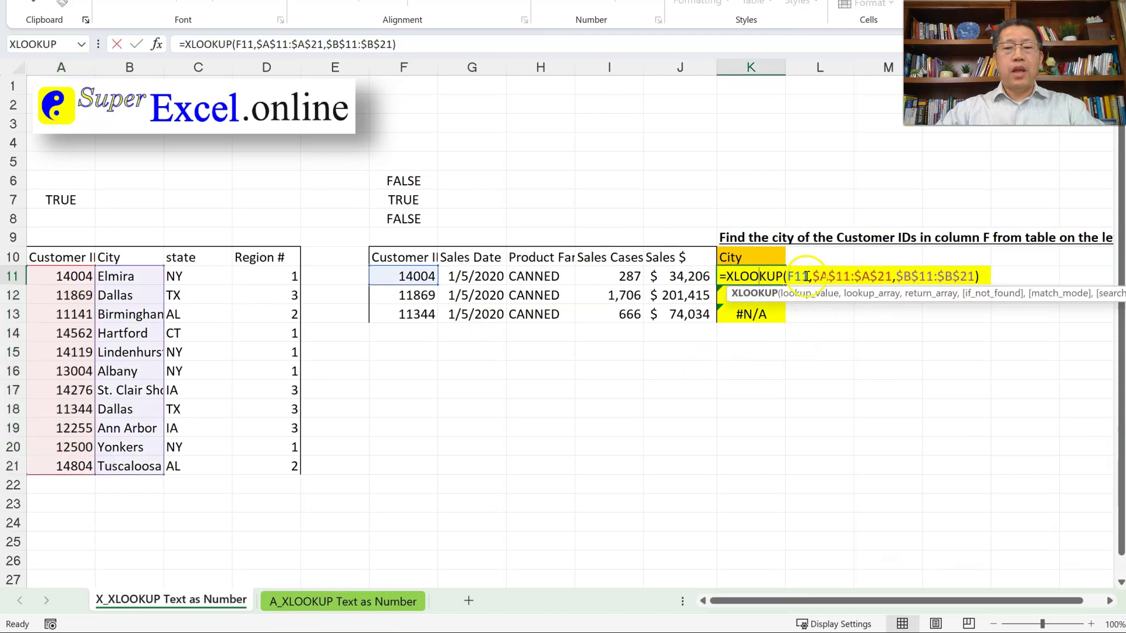
left_click_drag(806, 275, 785, 278)
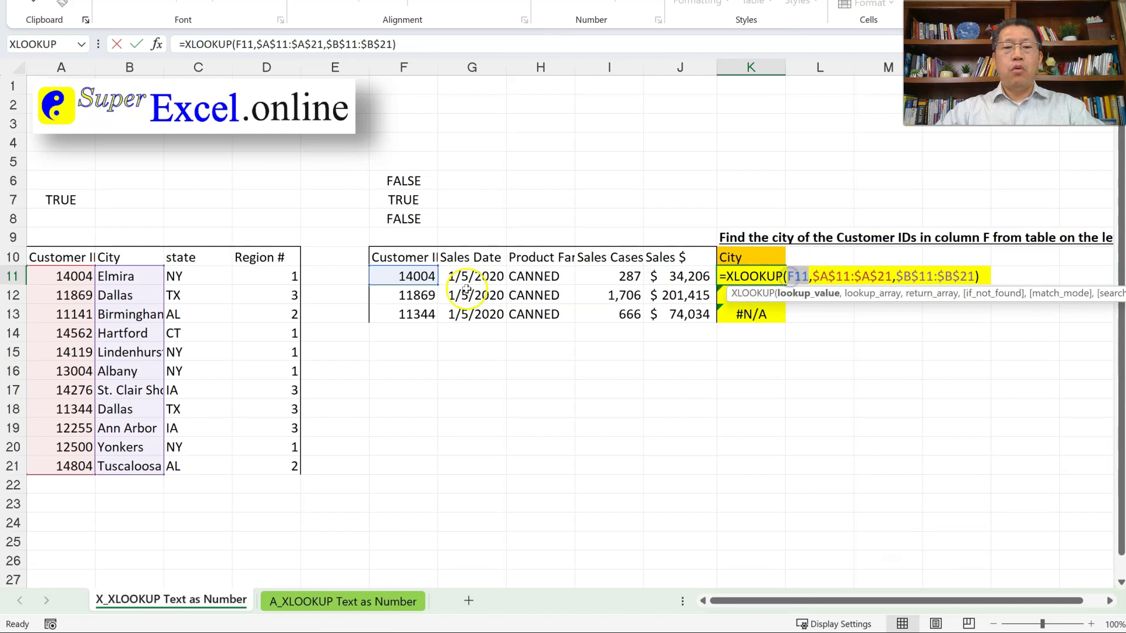
left_click(422, 275)
left_click(797, 283)
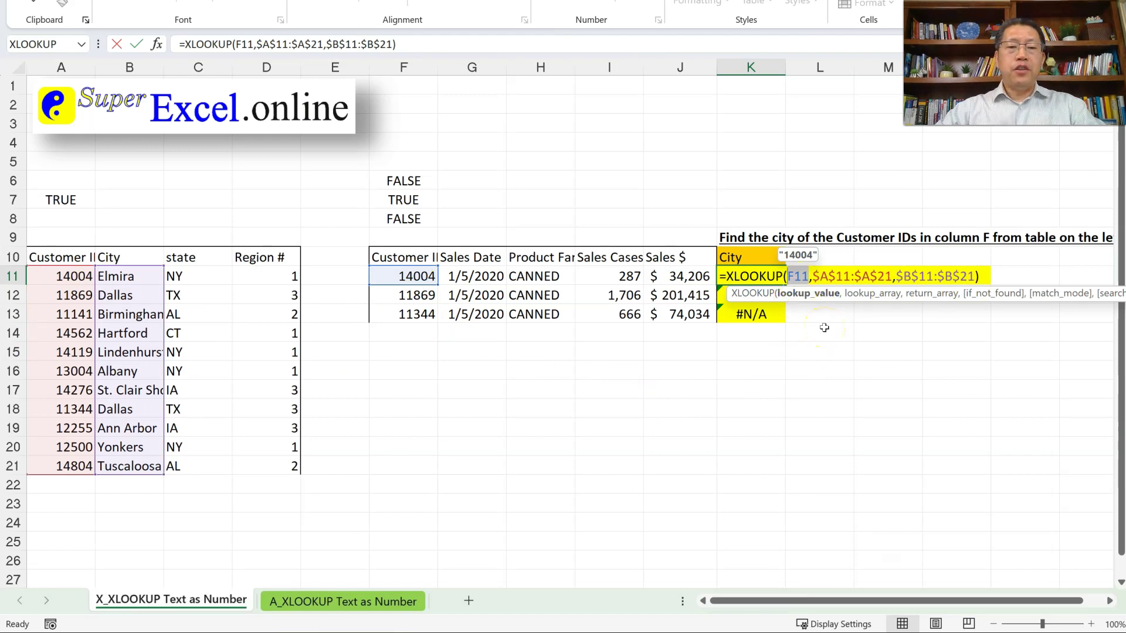
key("Escape")
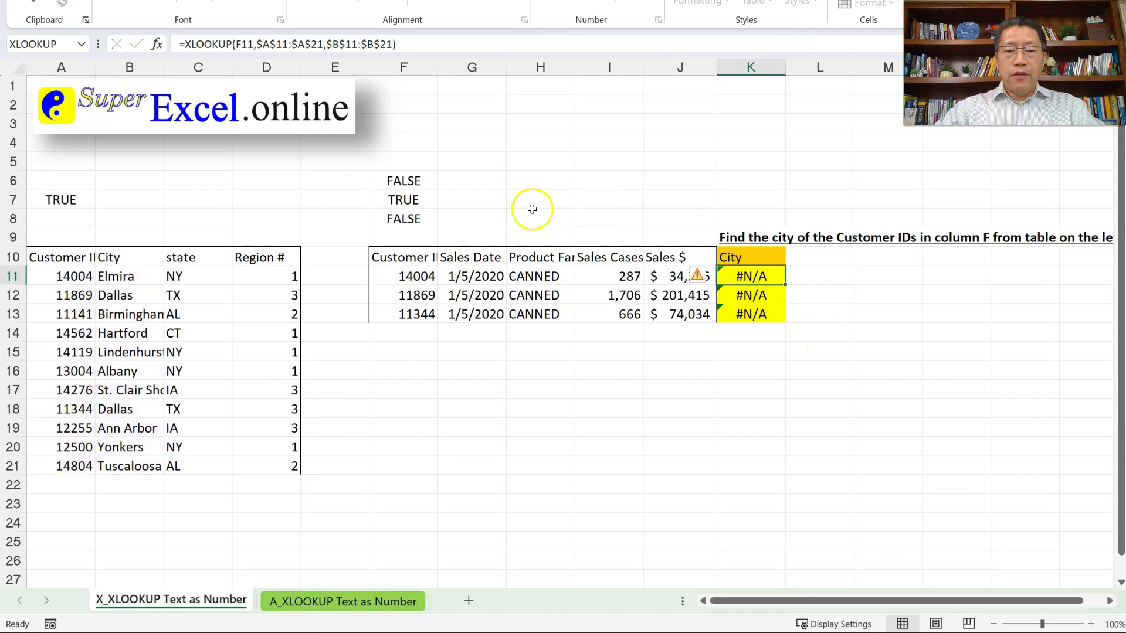
Enter =VALUE(F11) in H7 to convert the text Customer ID to a number.
left_click(538, 198)
type("=")
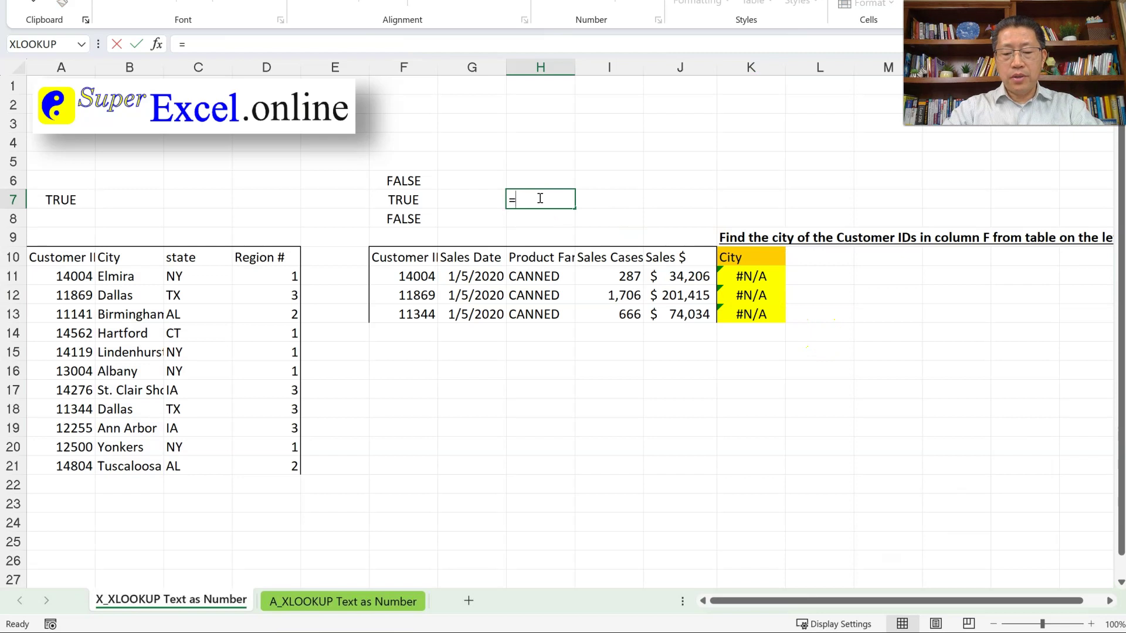
type("va")
key("Tab")
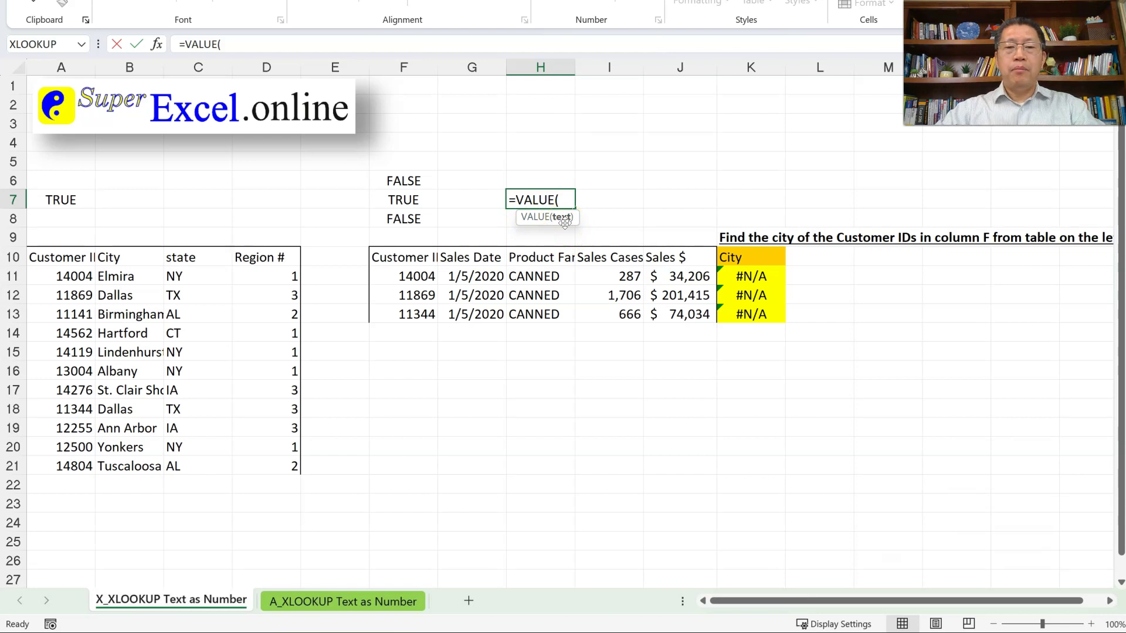
left_click(564, 203)
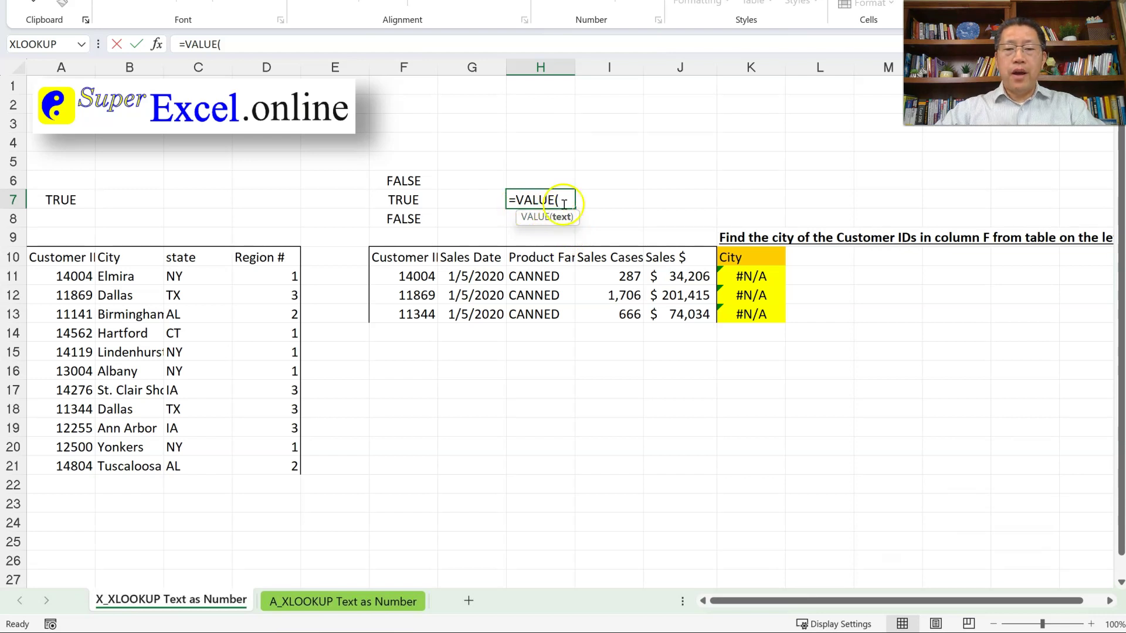
left_click(418, 276)
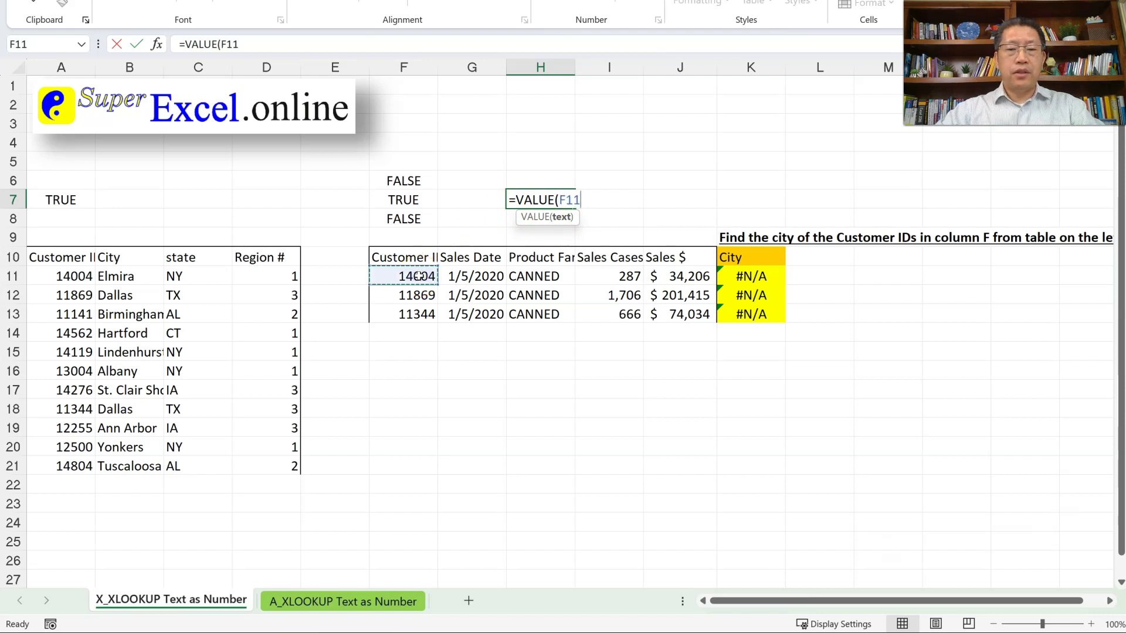
left_click(422, 276)
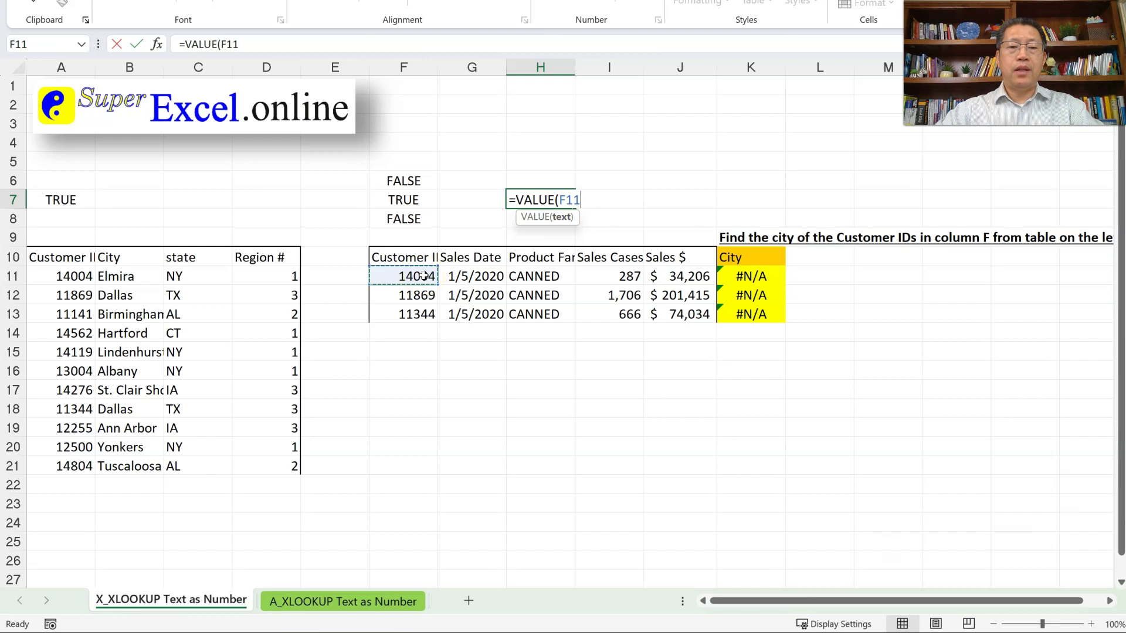
left_click(531, 200)
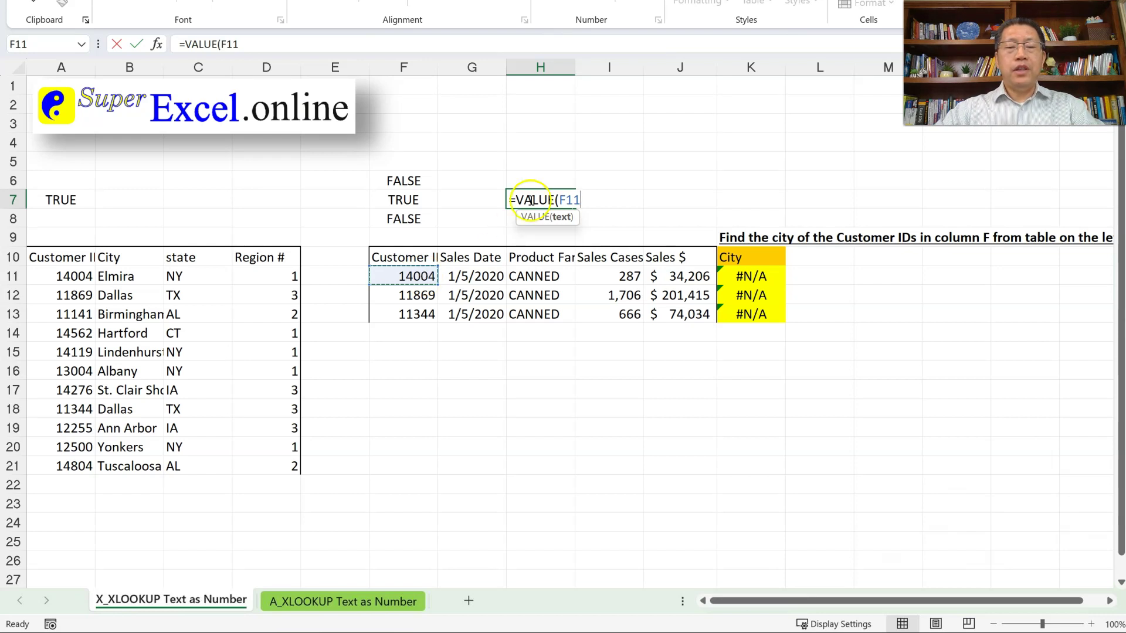
left_click(419, 277)
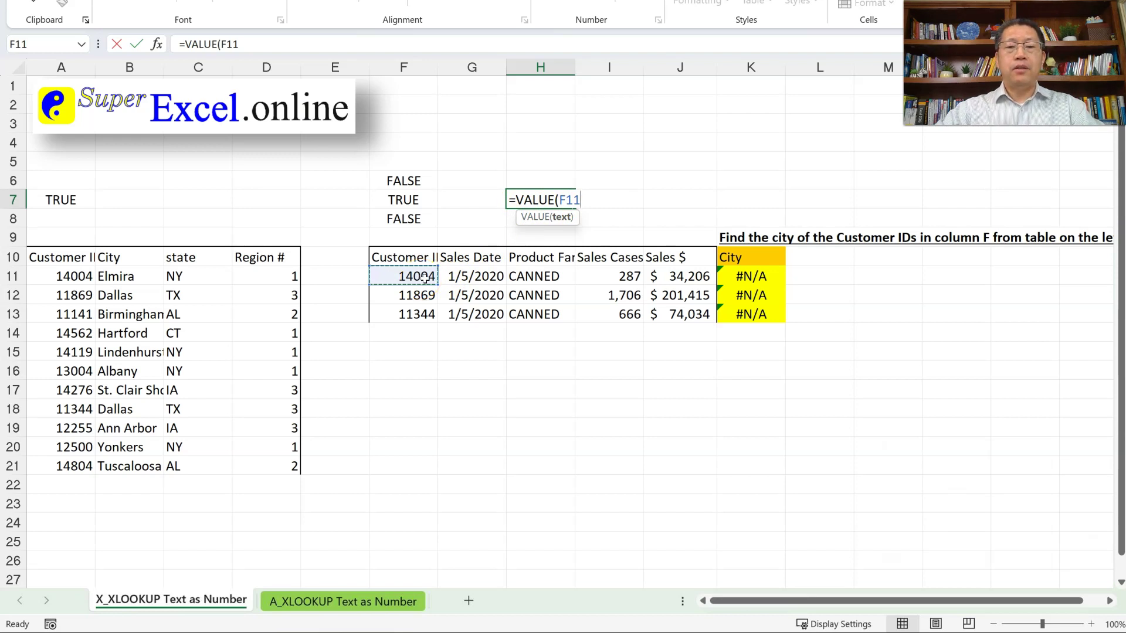
type(")")
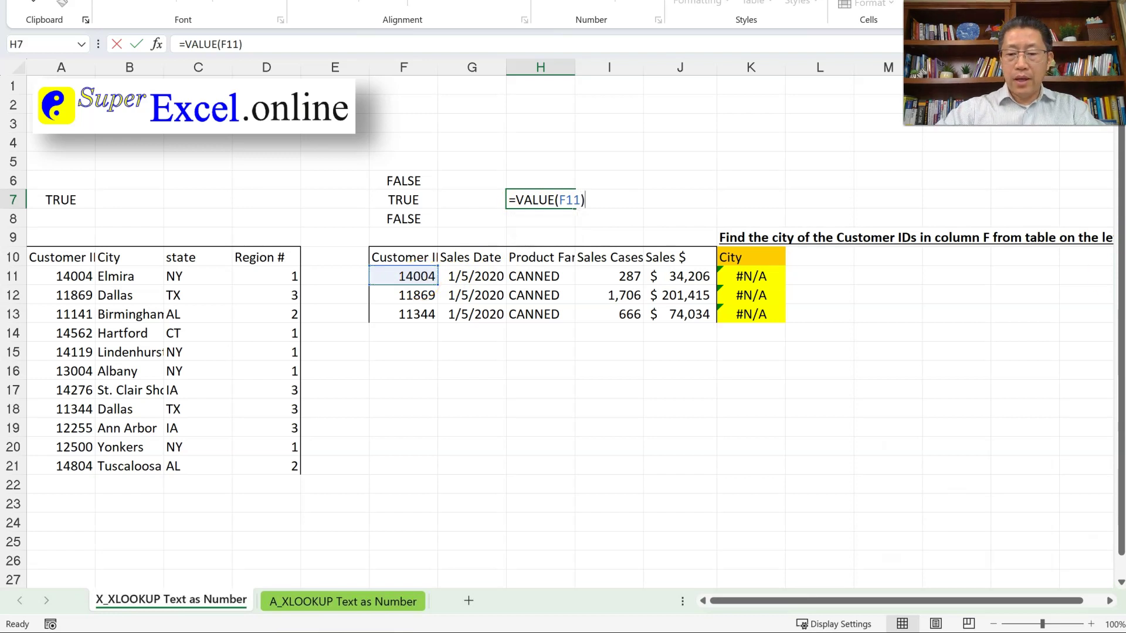
key("Return")
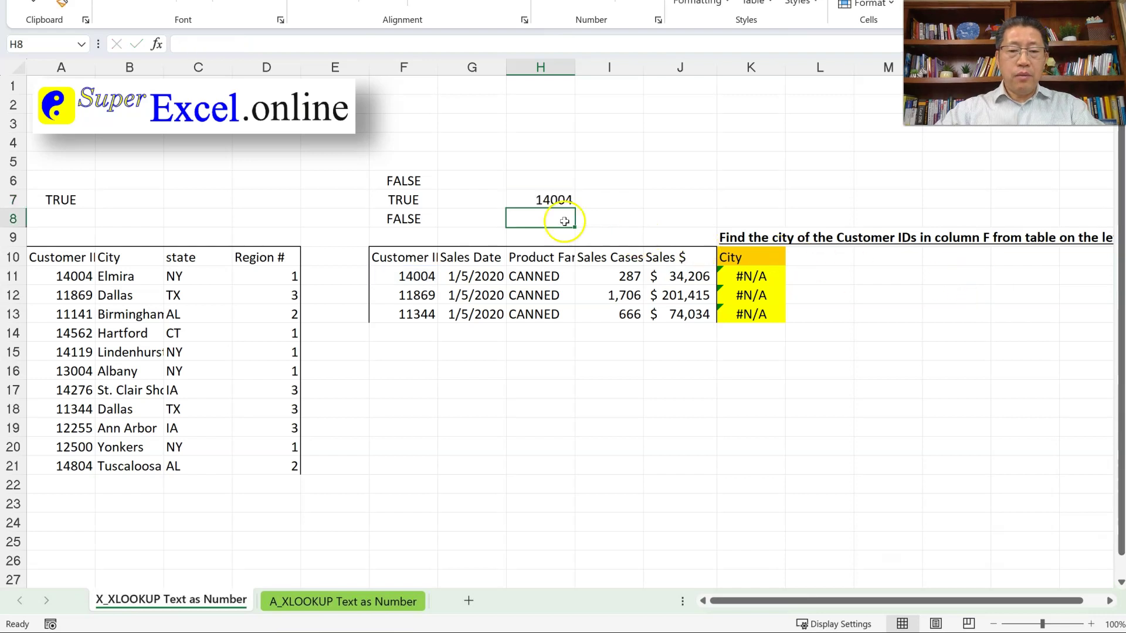
Enter =ISNUMBER(H7) in H6 to test whether the converted Customer ID is a number.
left_click(557, 177)
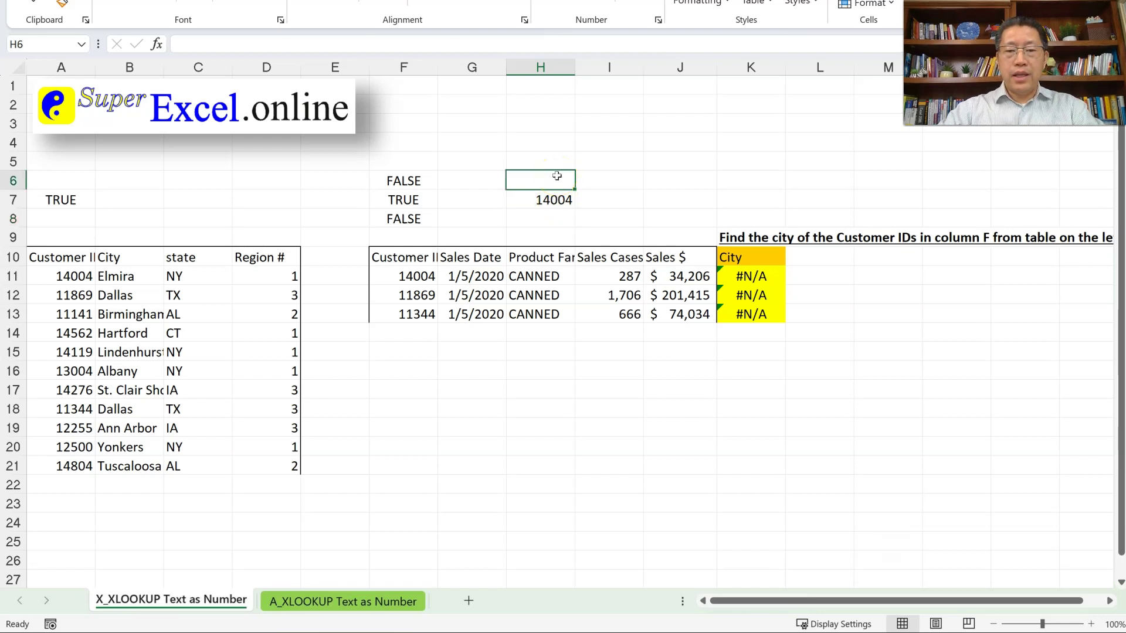
type("=")
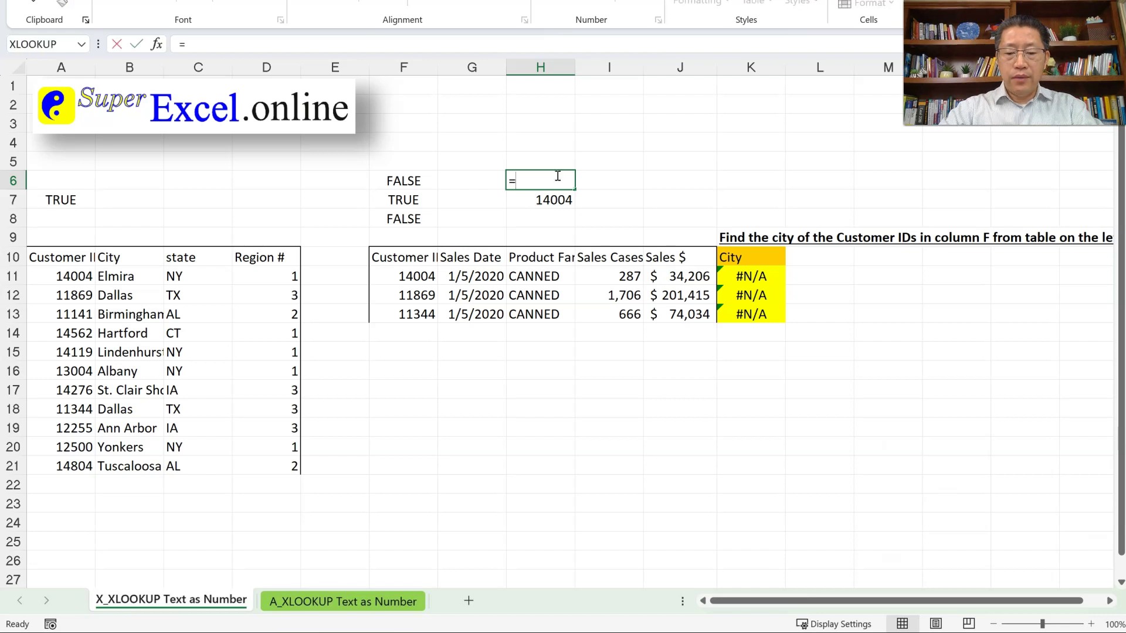
type("isnu")
key("Tab")
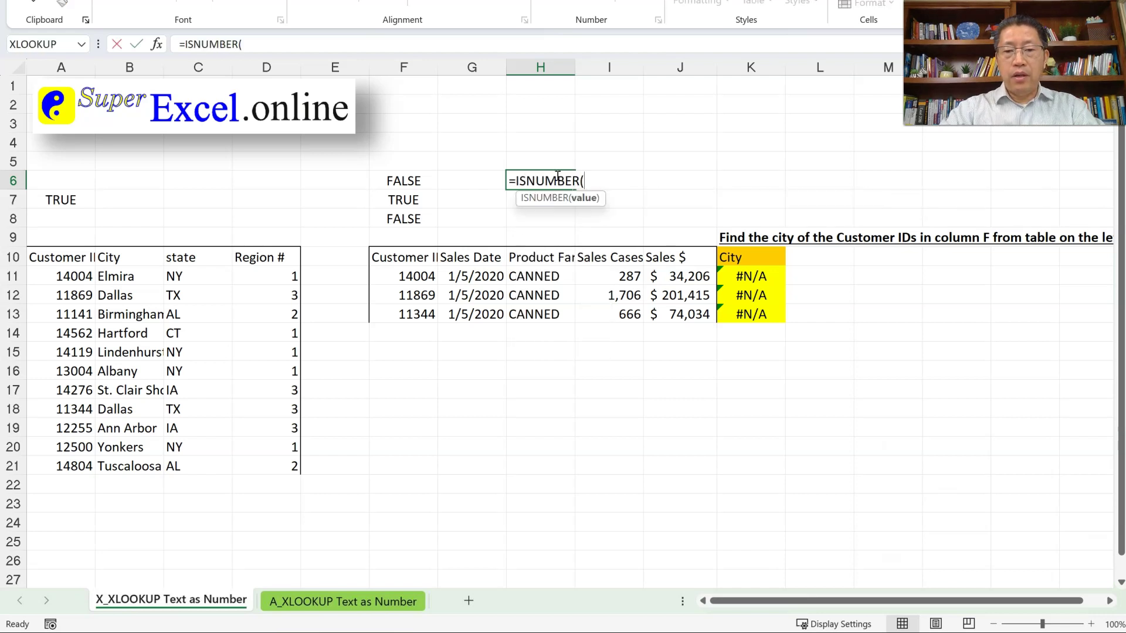
key("Down")
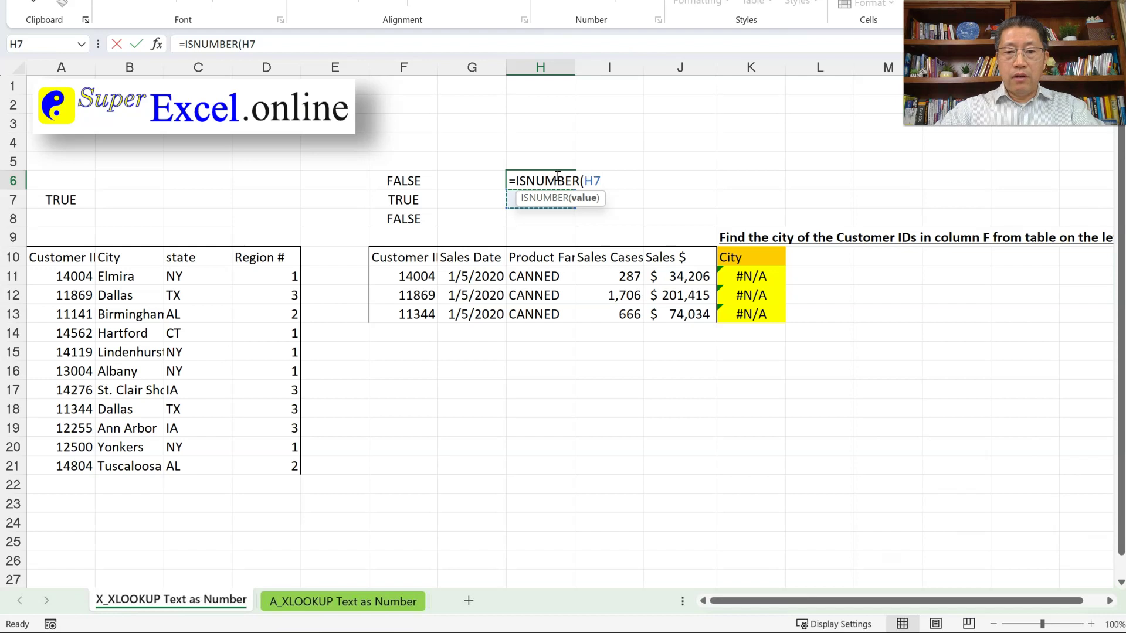
type(")")
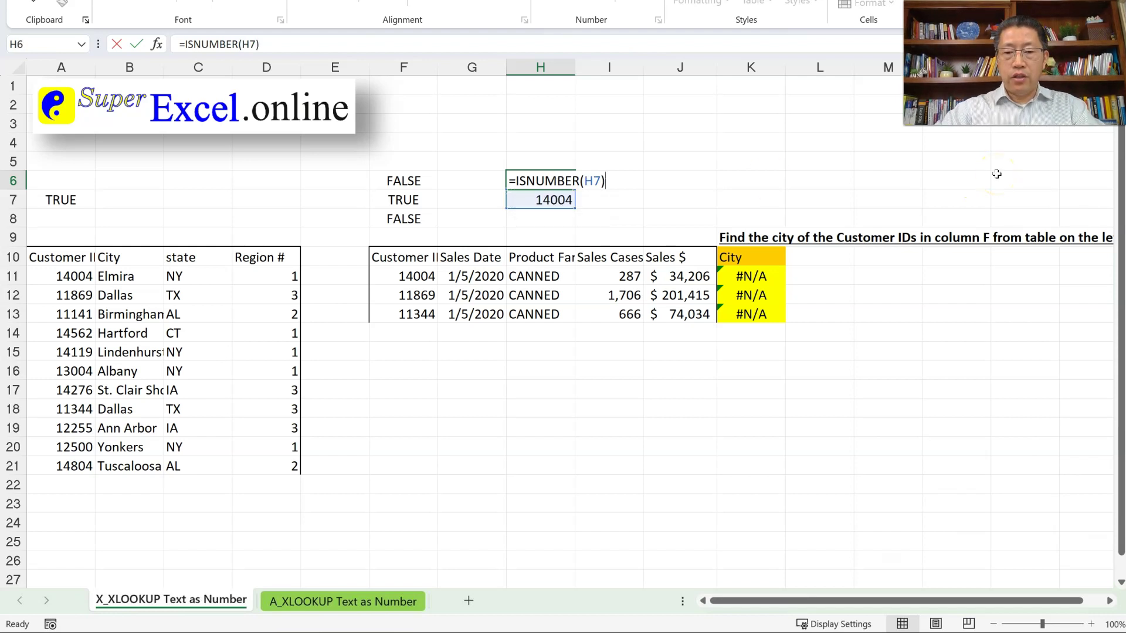
key("Return")
Review the VALUE formula in H7 and compare the ISNUMBER formula in H6 with the ISTEXT formula in F7.
left_click(569, 195)
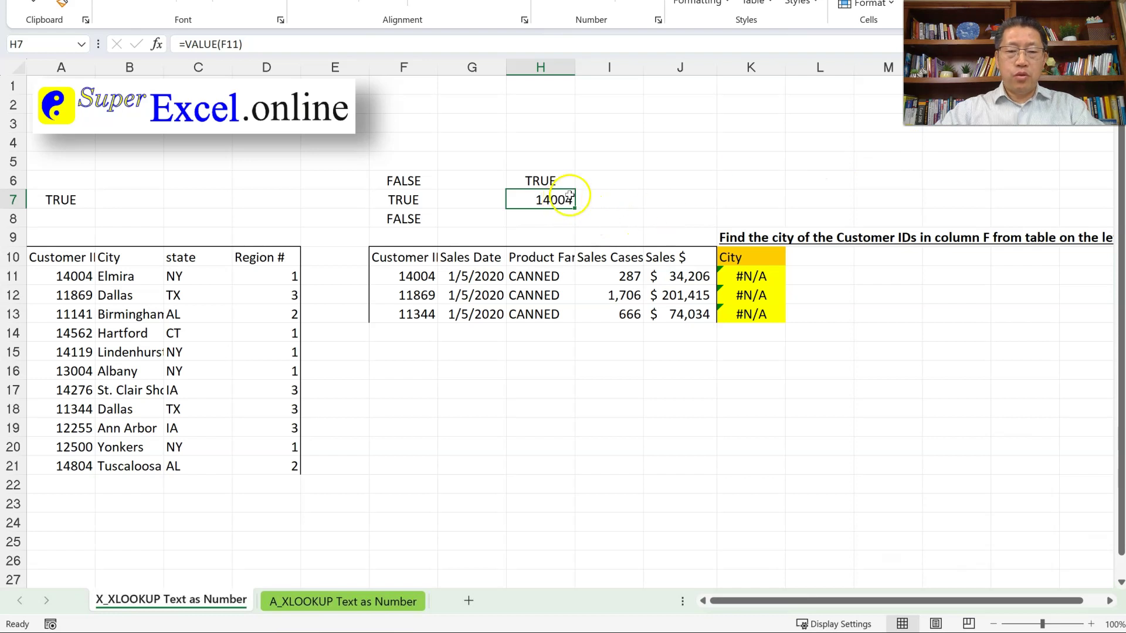
double_click(558, 179)
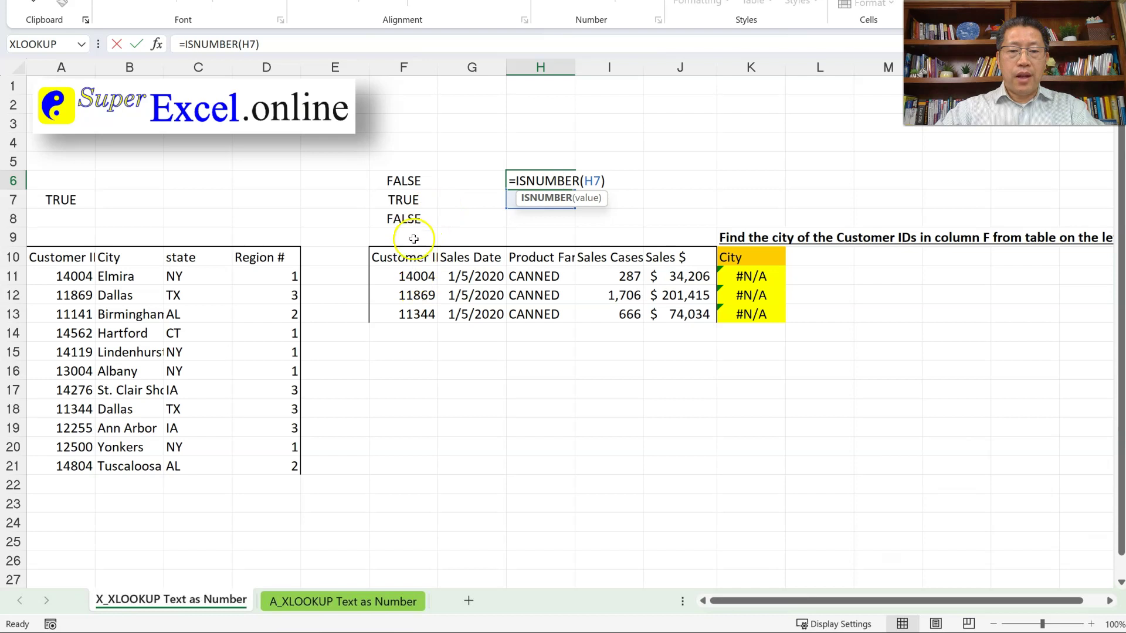
key("ctrl+Return")
left_click(410, 199)
double_click(410, 199)
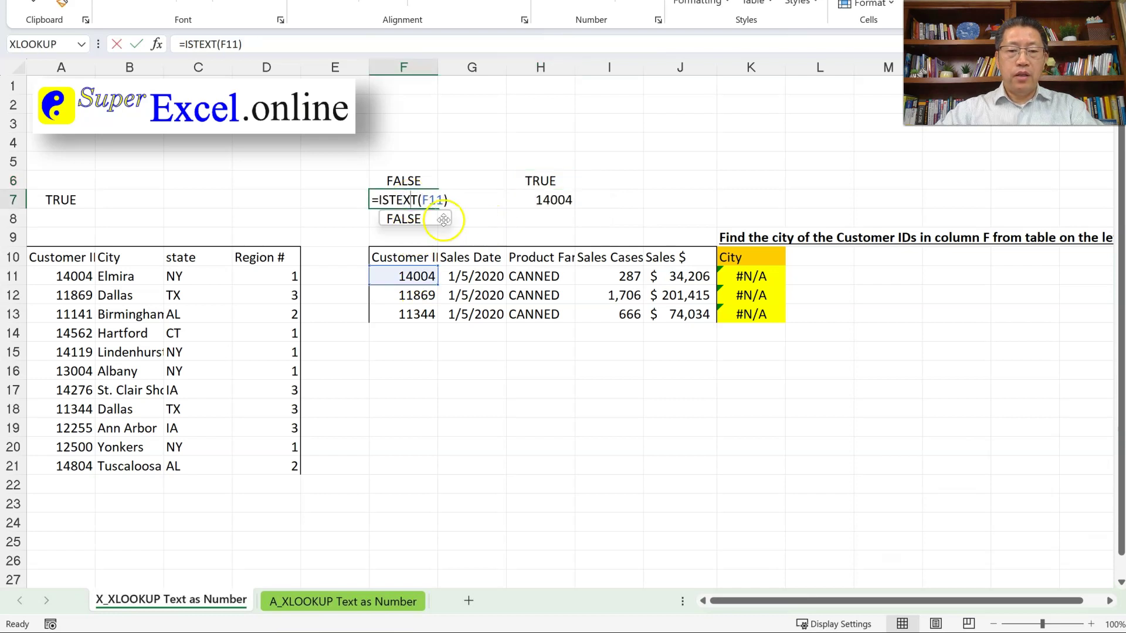
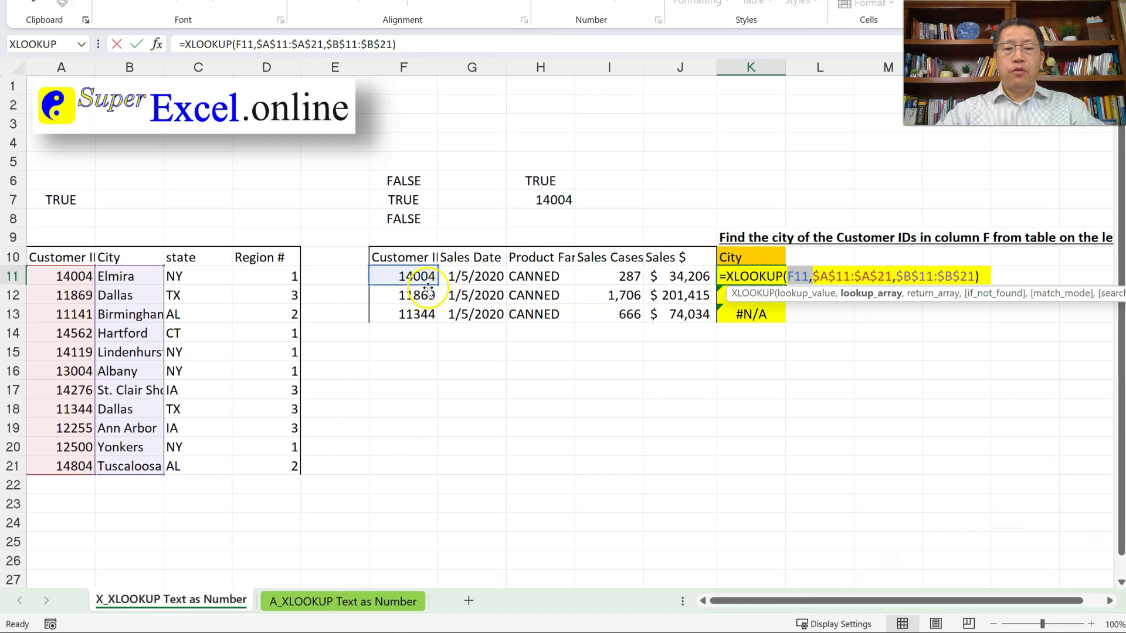
Wrap the lookup value in K11 with VALUE so the formula reads =XLOOKUP(VALUE(F11),$A$11:$A$21,$B$11:$B$21).
left_click(788, 275)
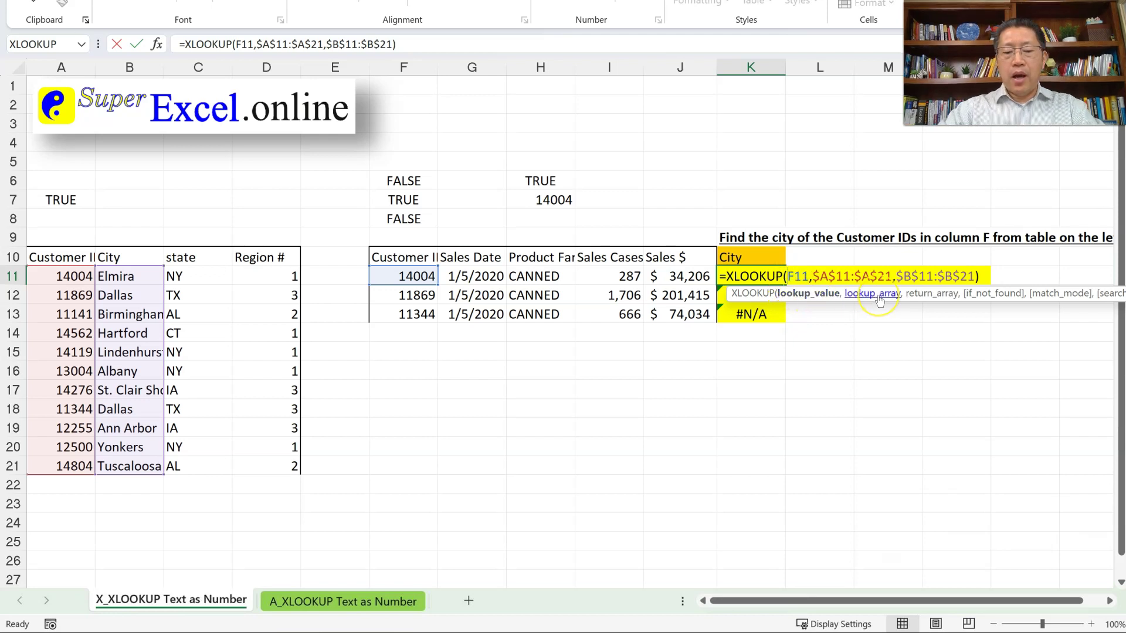
type("value(F11")
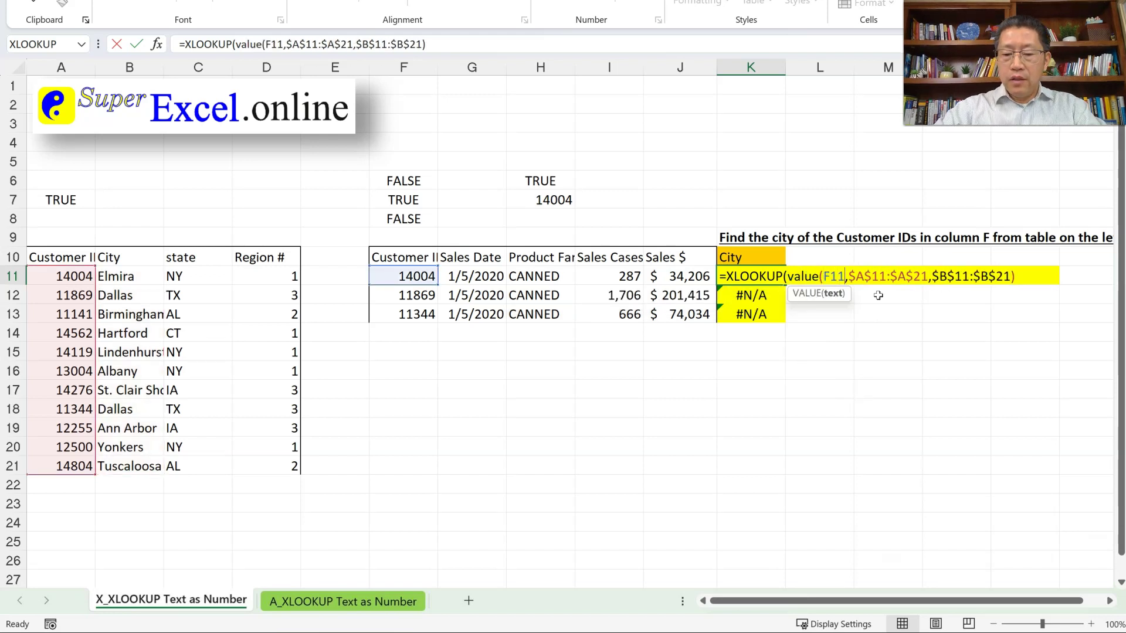
type(")")
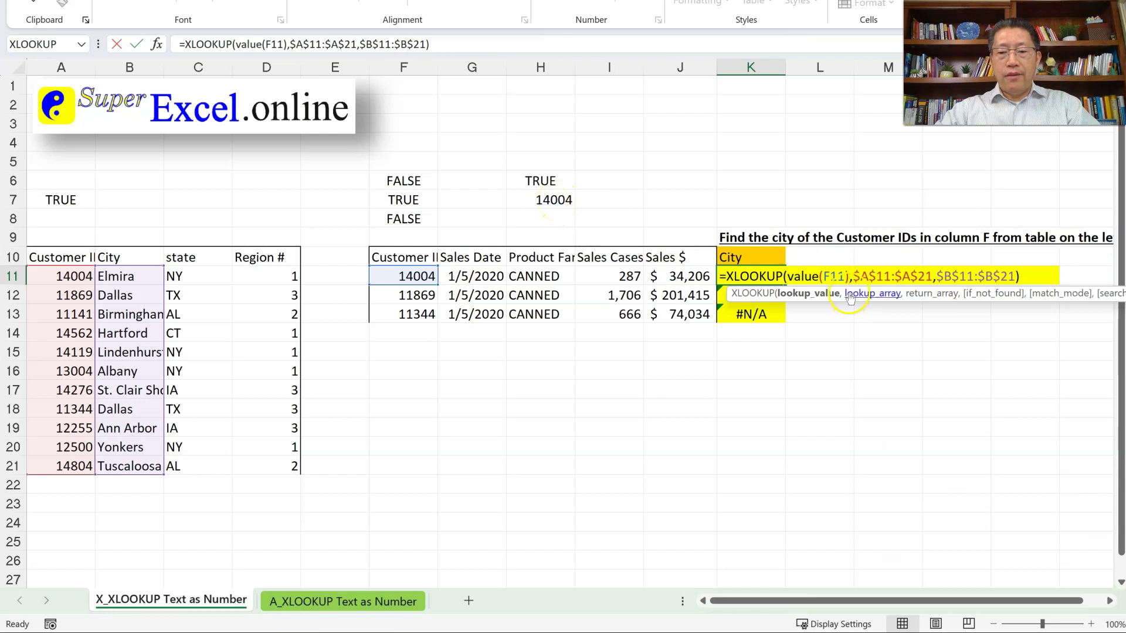
left_click_drag(787, 277, 852, 276)
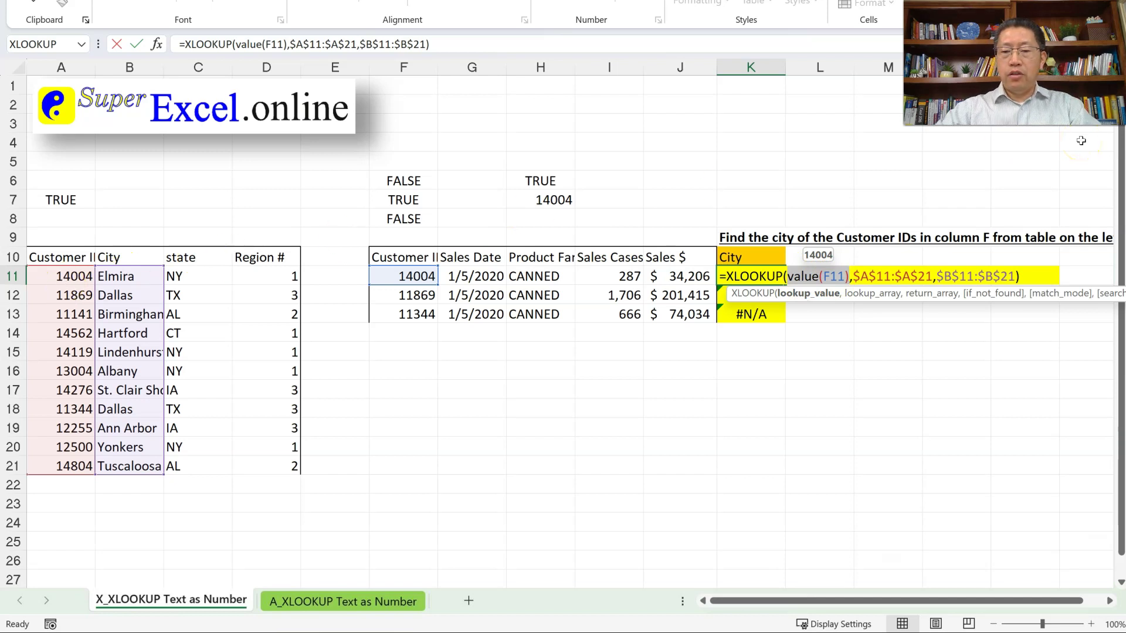
key("Return")
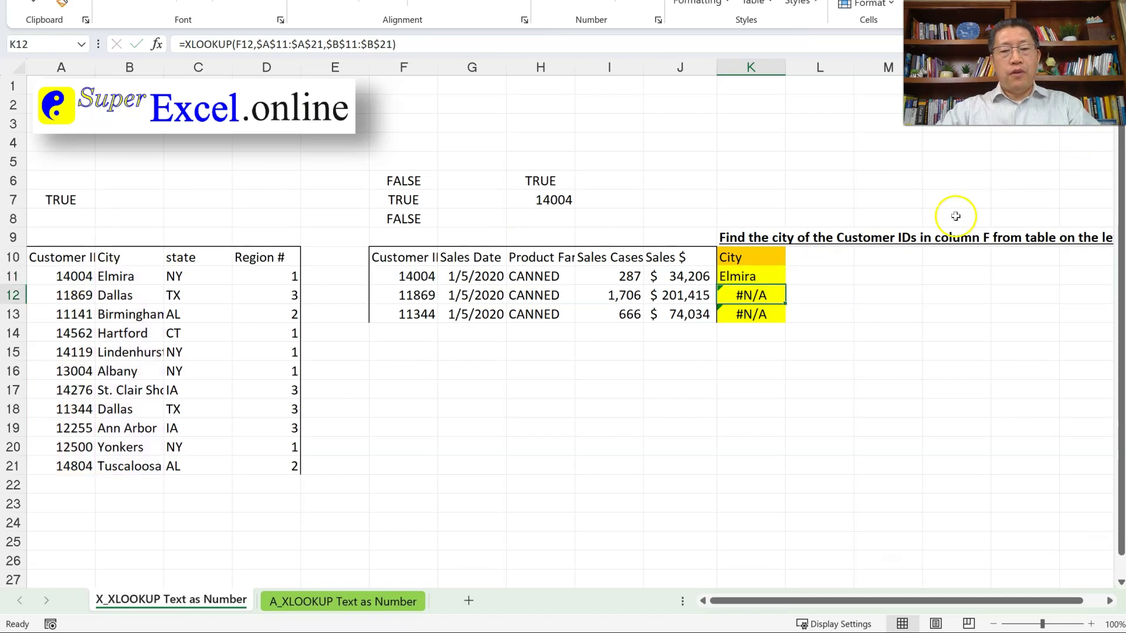
Check the city in B11 against K11 and fill the K11 formula down through K13.
left_click(133, 279)
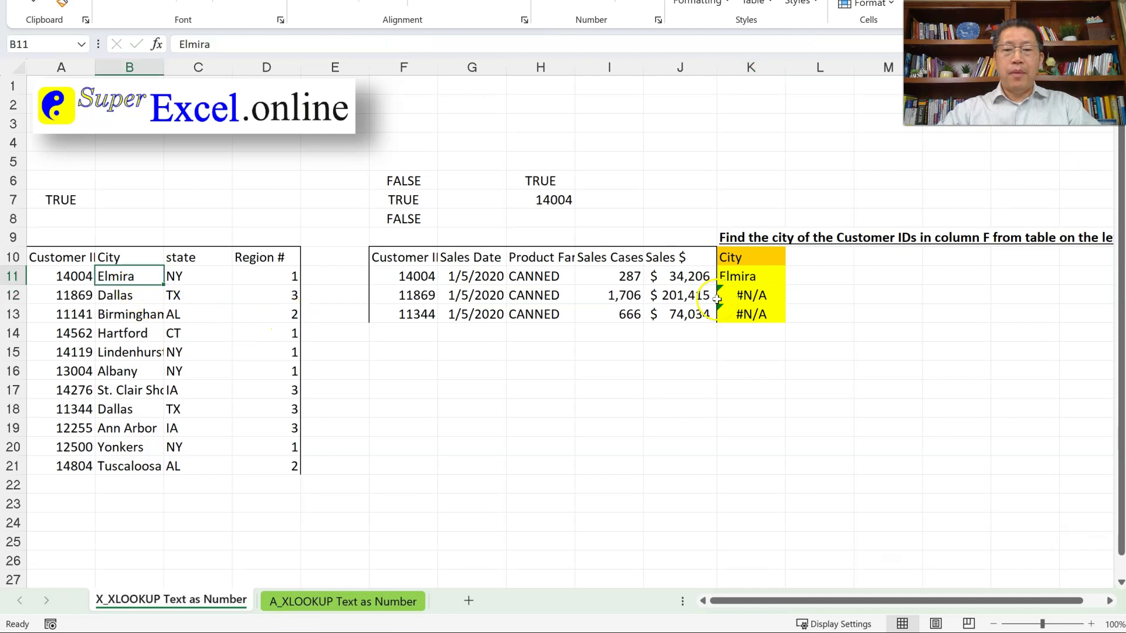
left_click(767, 275)
left_click_drag(786, 284, 785, 315)
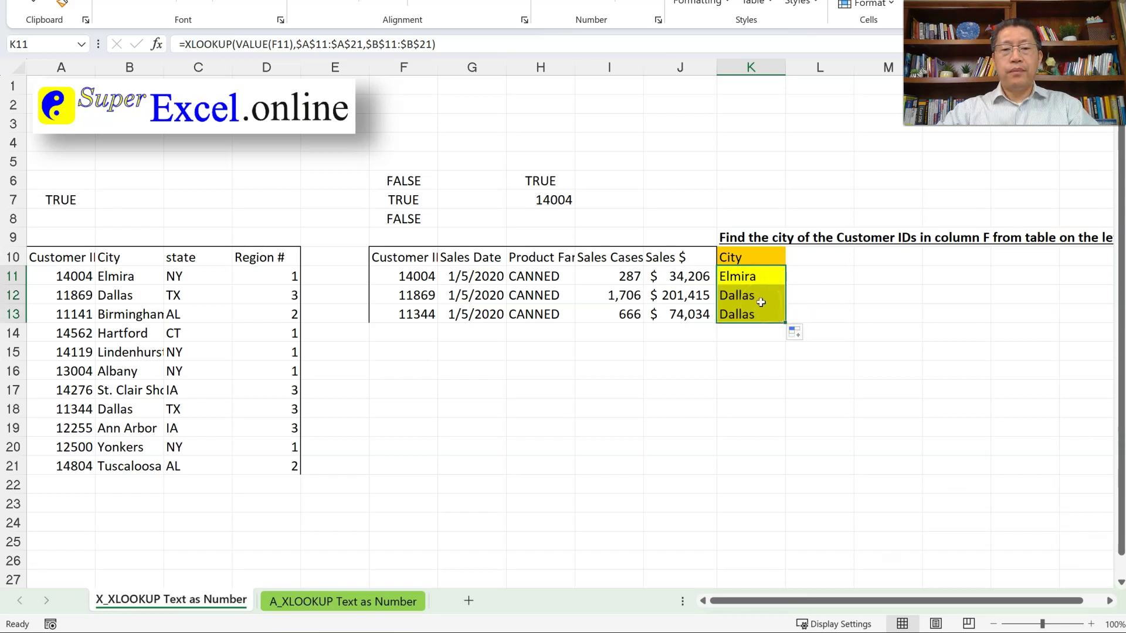
Inspect the VALUE(F11) lookup value inside the XLOOKUP formula in K11.
double_click(758, 275)
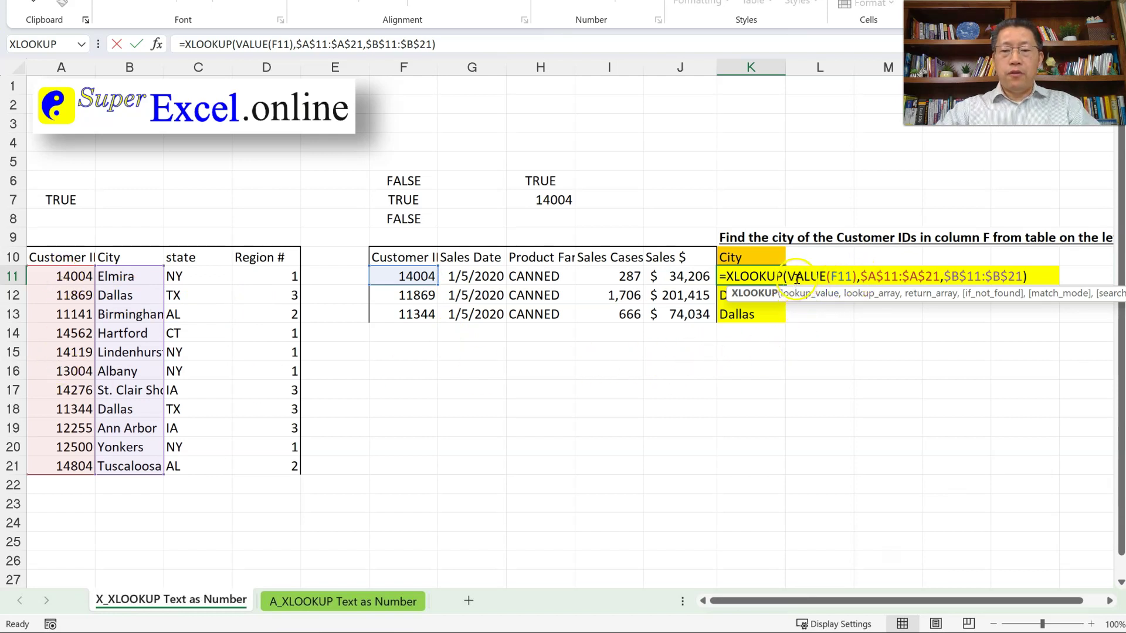
left_click_drag(805, 275, 857, 276)
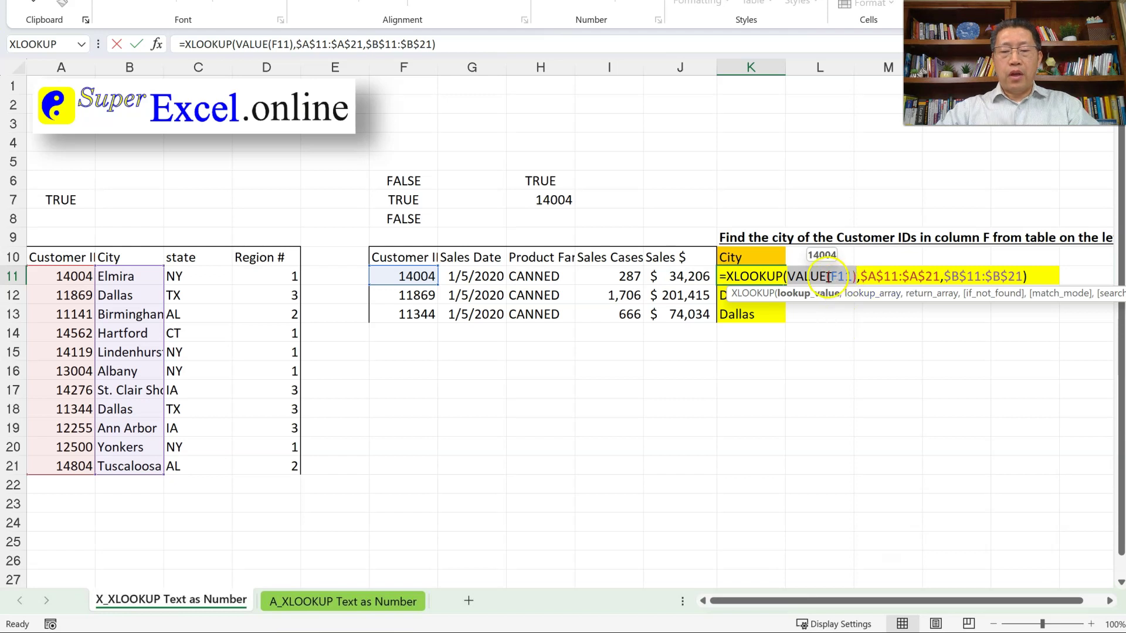
left_click_drag(787, 276, 858, 277)
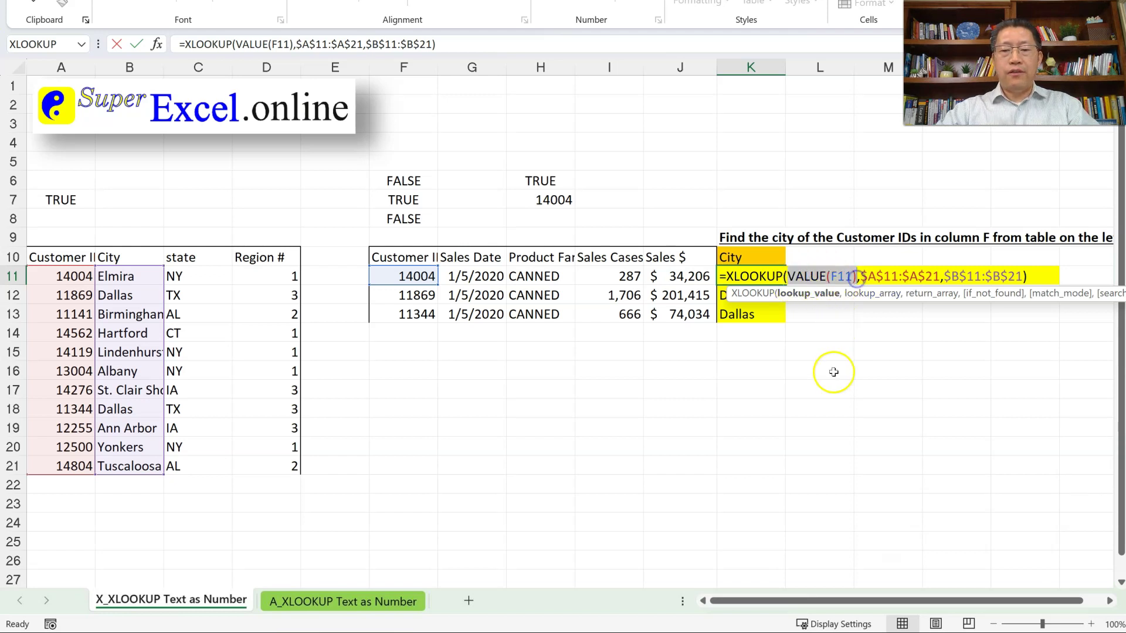